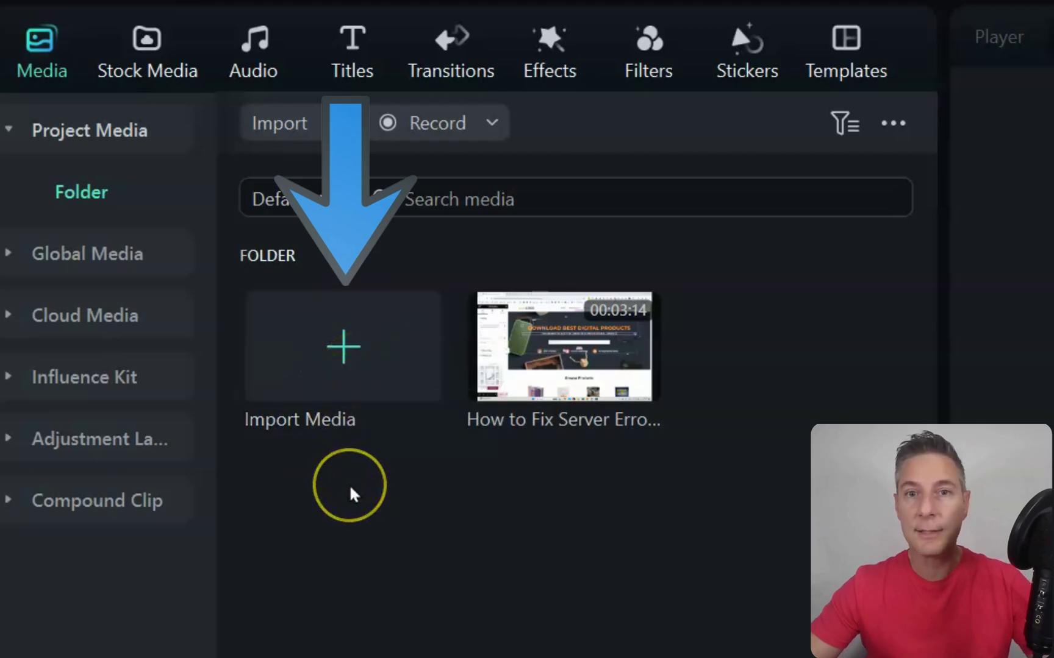
# Import the "How to Fix Server Error 500 in ElementorME" video into the project media.
pyautogui.click(318, 346)
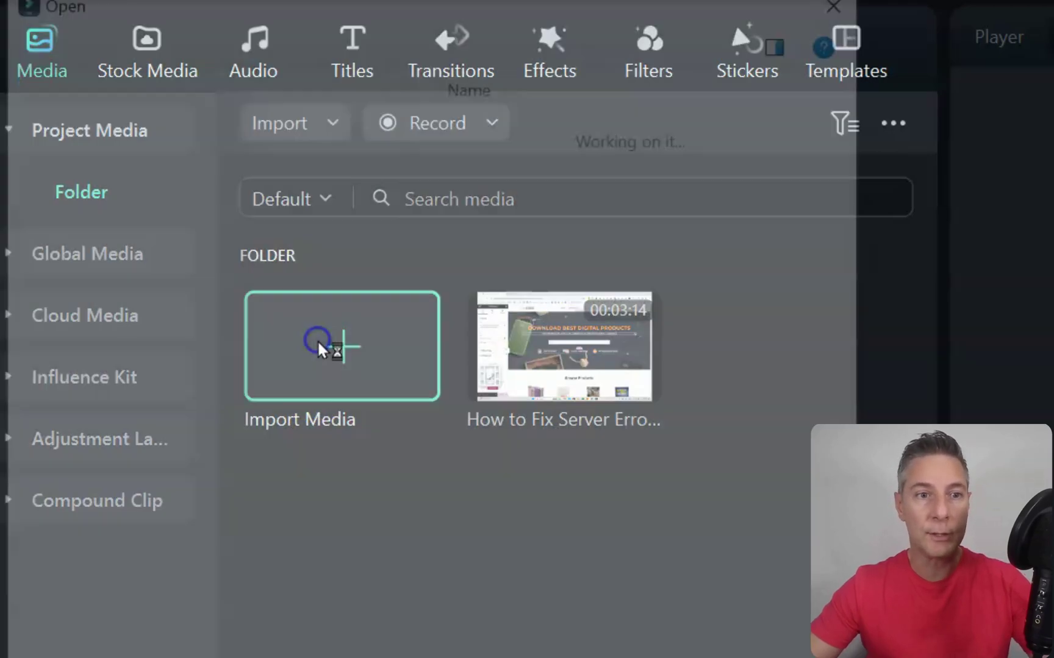
pyautogui.scroll(-4, 444, 288)
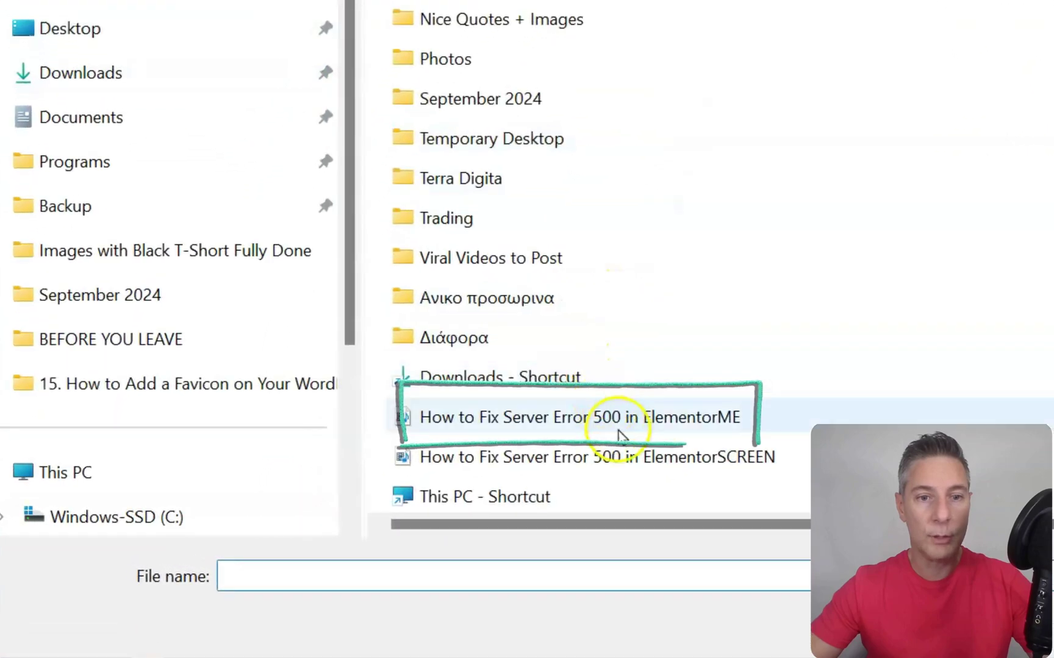
pyautogui.doubleClick(618, 432)
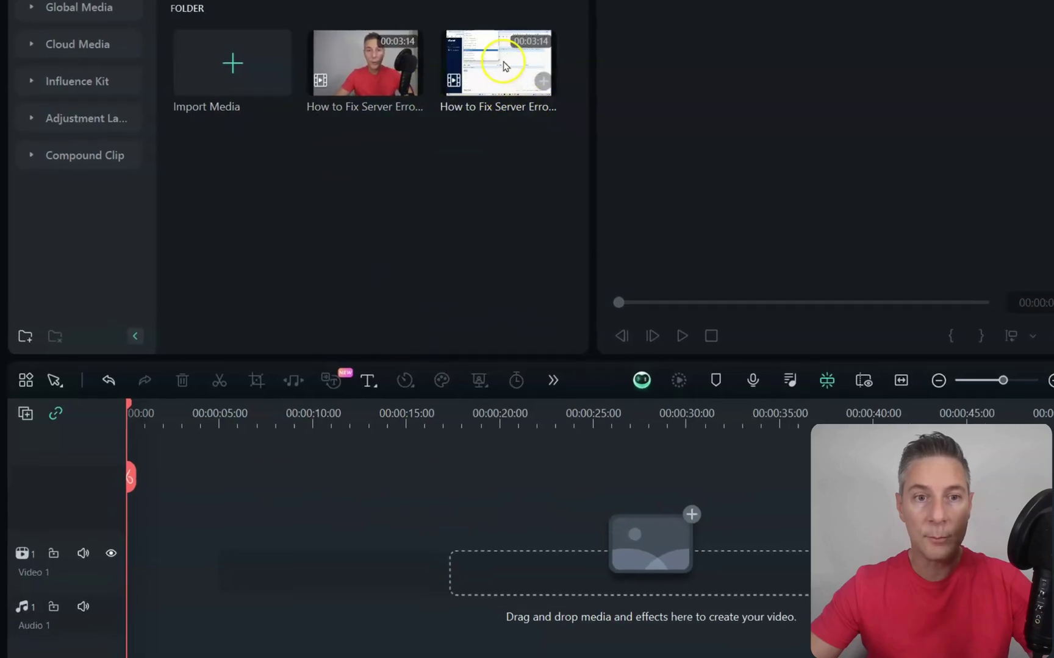
# Place the screen recording clip at the start of the Video 1 track and match the project settings to the media, 2560 x 1600 25fps.
pyautogui.moveTo(503, 65); pyautogui.dragTo(478, 124)
pyautogui.moveTo(399, 413); pyautogui.dragTo(163, 590)
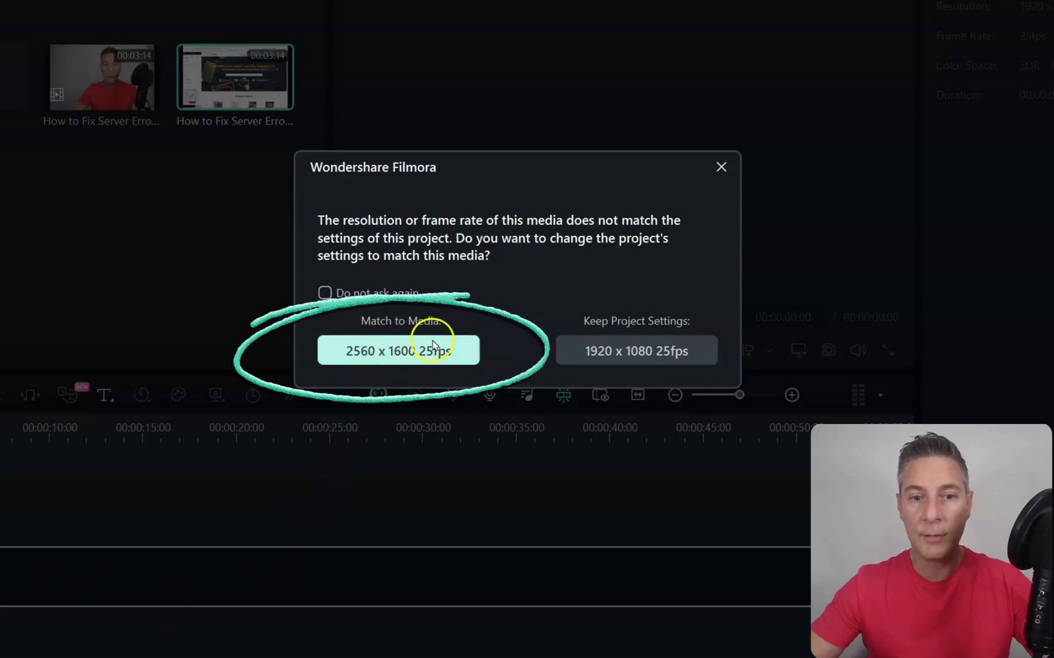
pyautogui.click(401, 352)
pyautogui.scroll(-3, 724, 514)
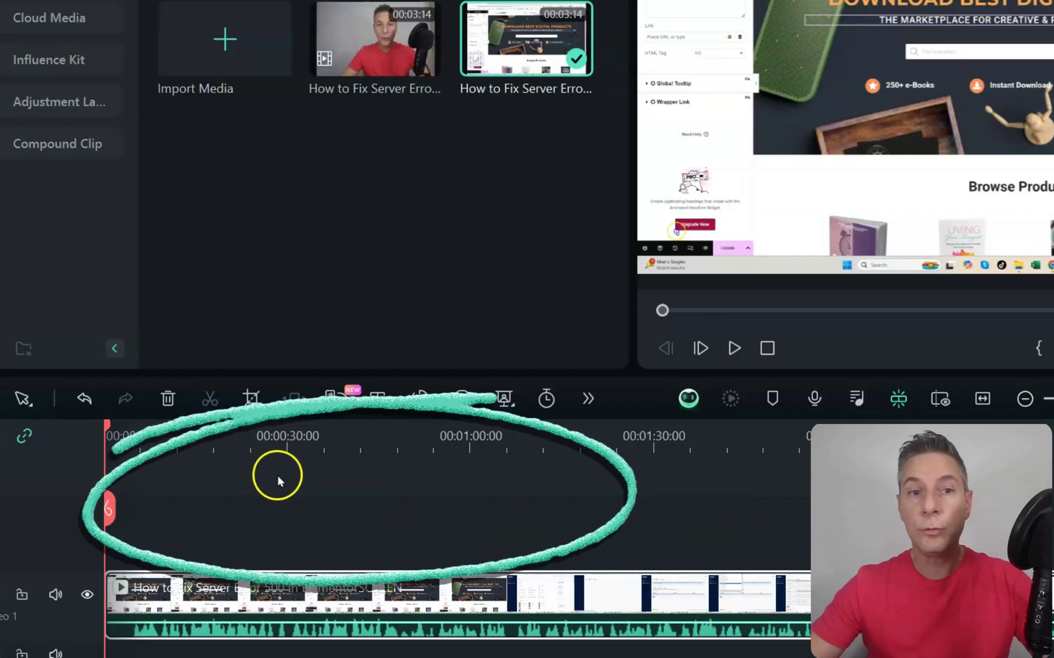
# Move the playhead to about 20 seconds on the timeline.
pyautogui.click(208, 444)
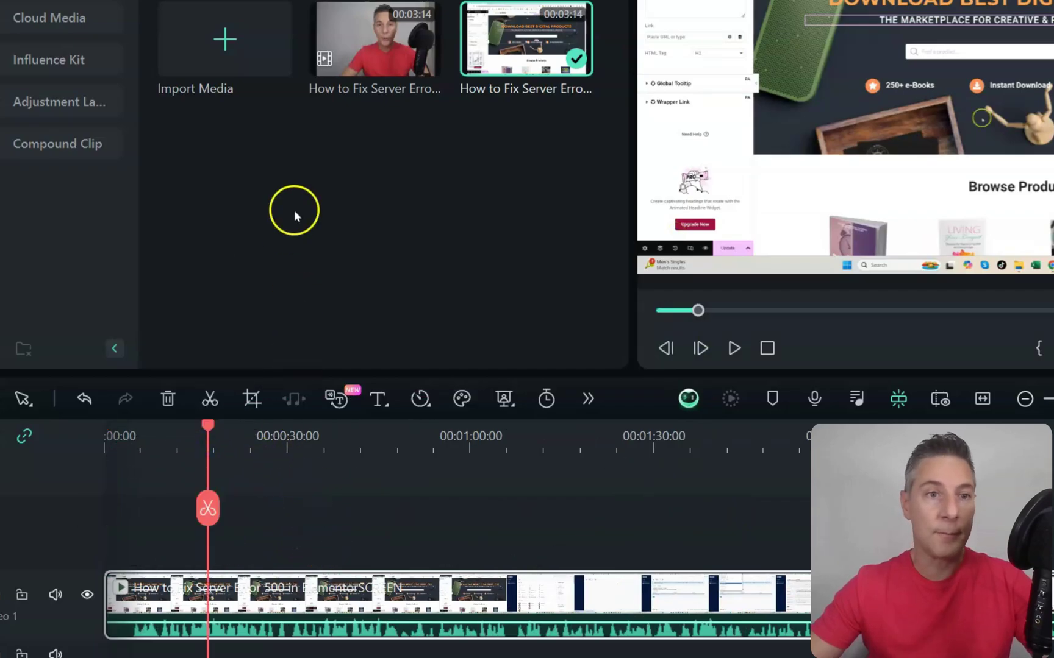
pyautogui.moveTo(208, 510); pyautogui.dragTo(230, 519)
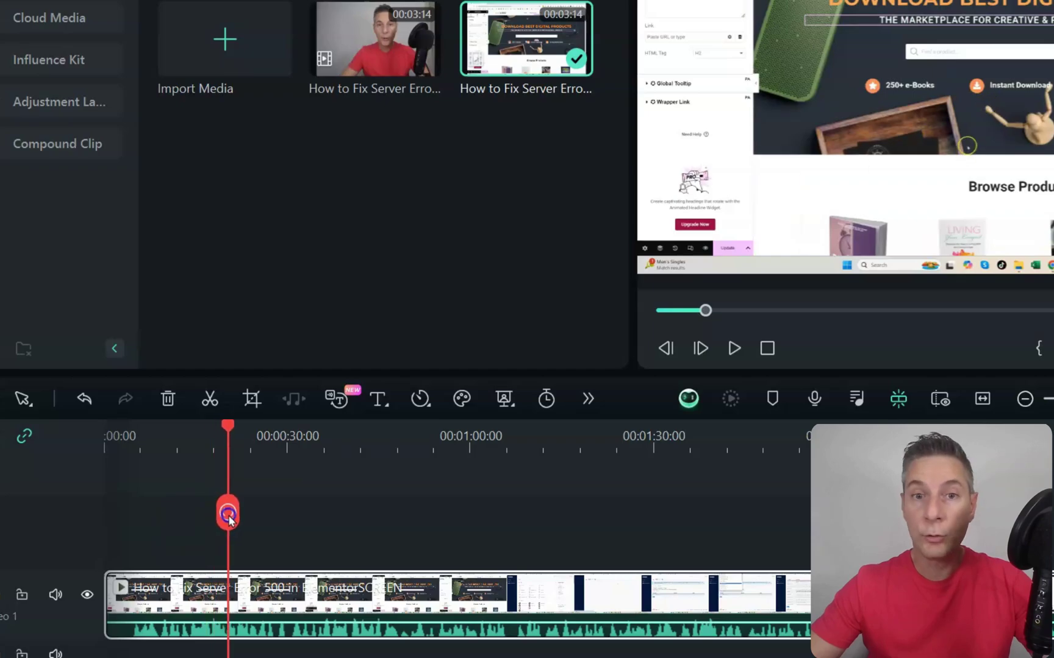
pyautogui.click(375, 177)
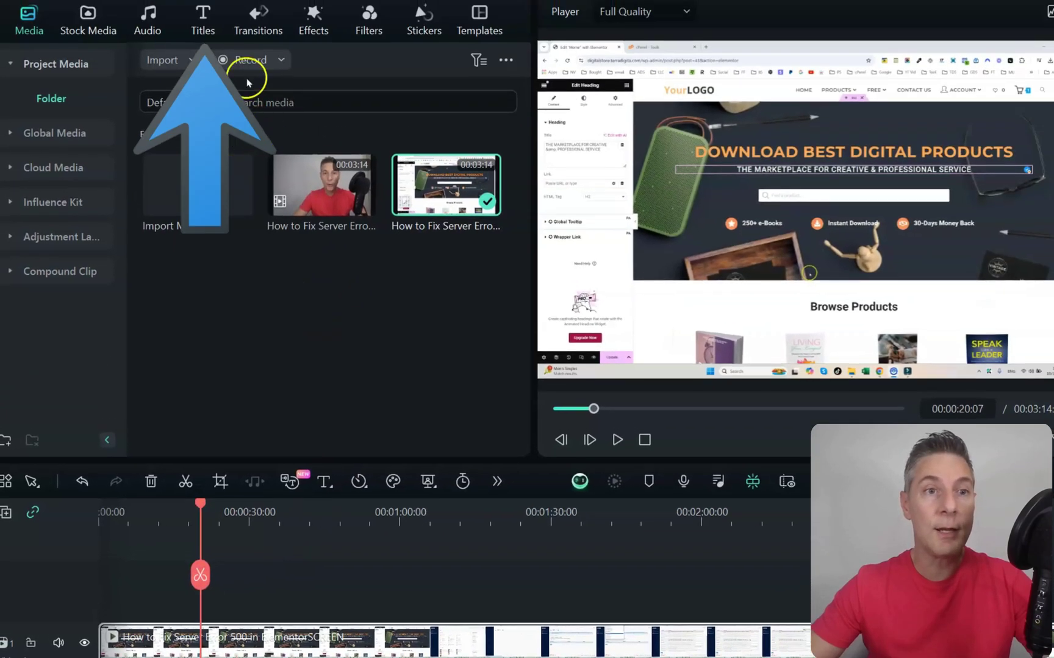
# Browse the trending titles and place Art Title 26 at the playhead on the track above the video clip.
pyautogui.click(203, 22)
pyautogui.scroll(-10, 341, 211)
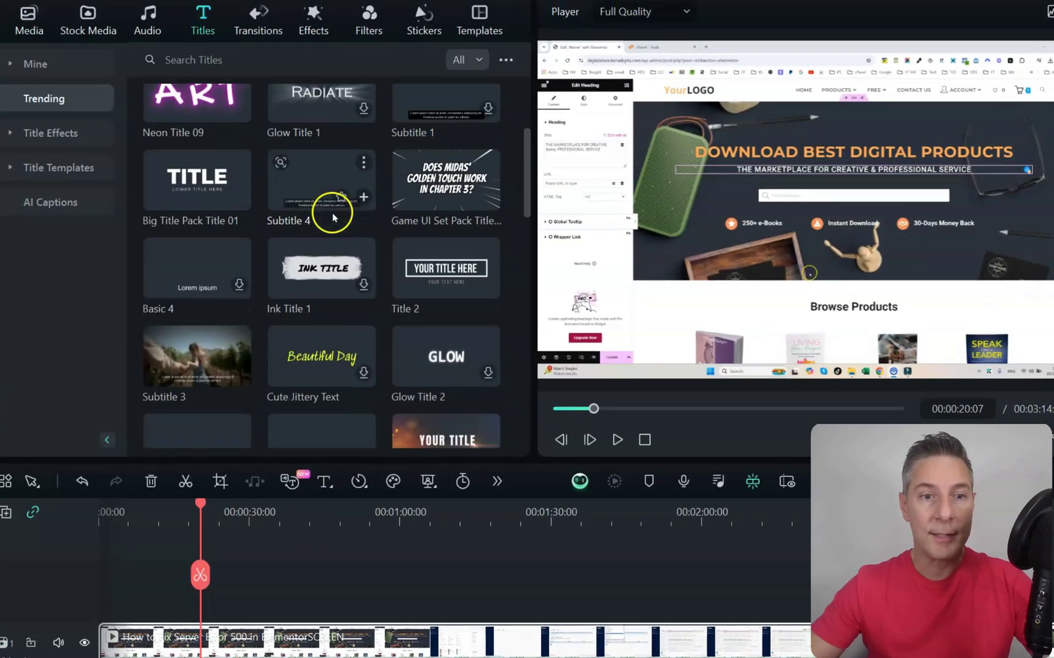
pyautogui.scroll(-2, 374, 218)
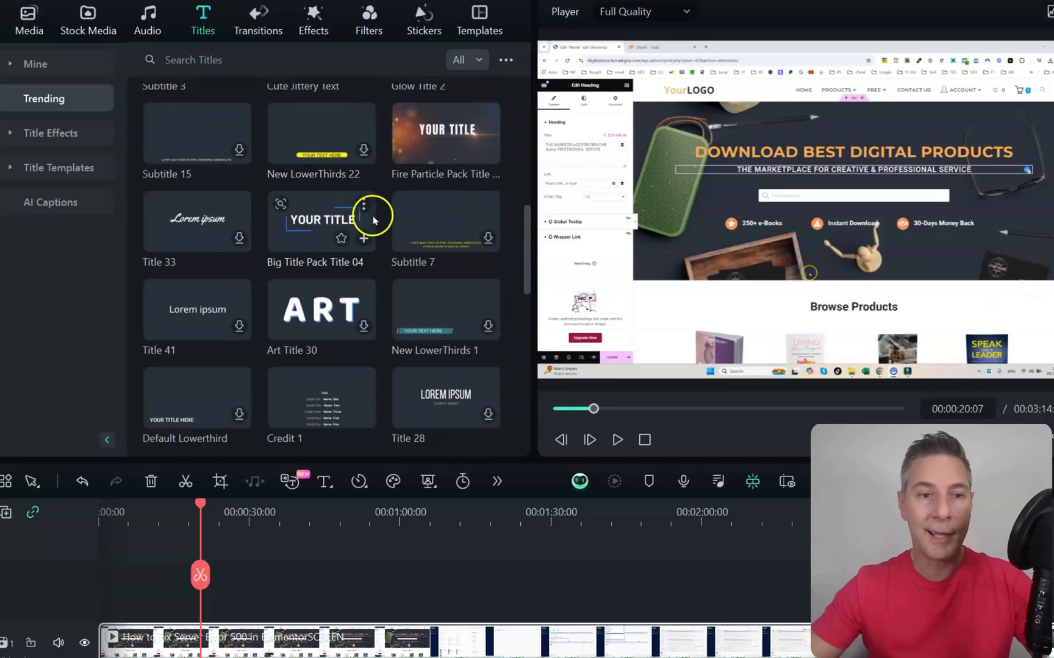
pyautogui.scroll(-5, 365, 263)
pyautogui.scroll(10, 369, 294)
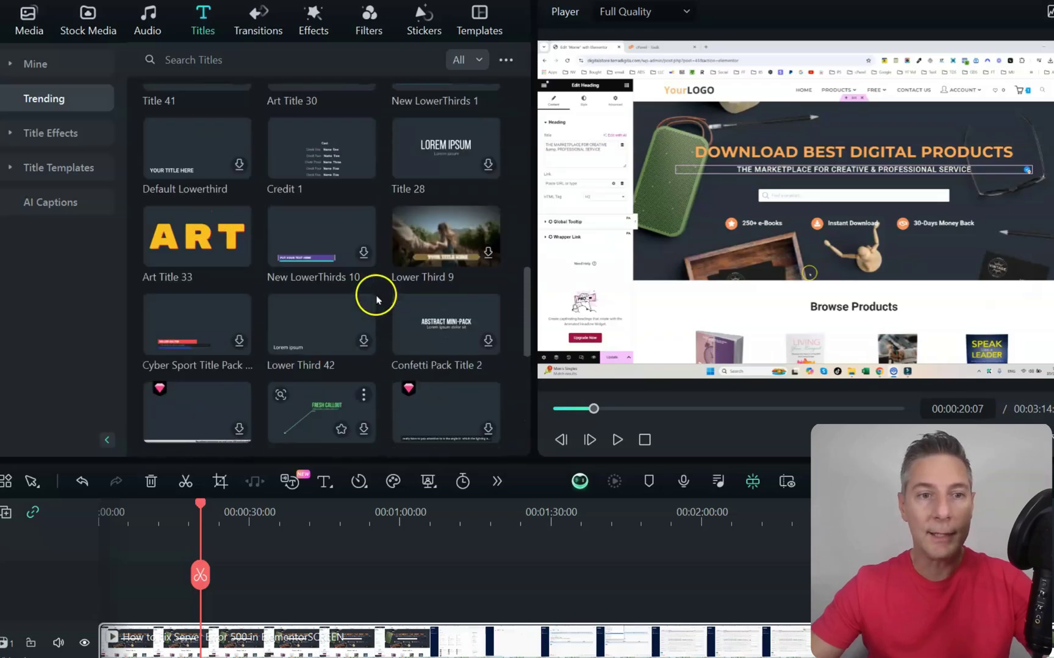
pyautogui.scroll(1, 377, 303)
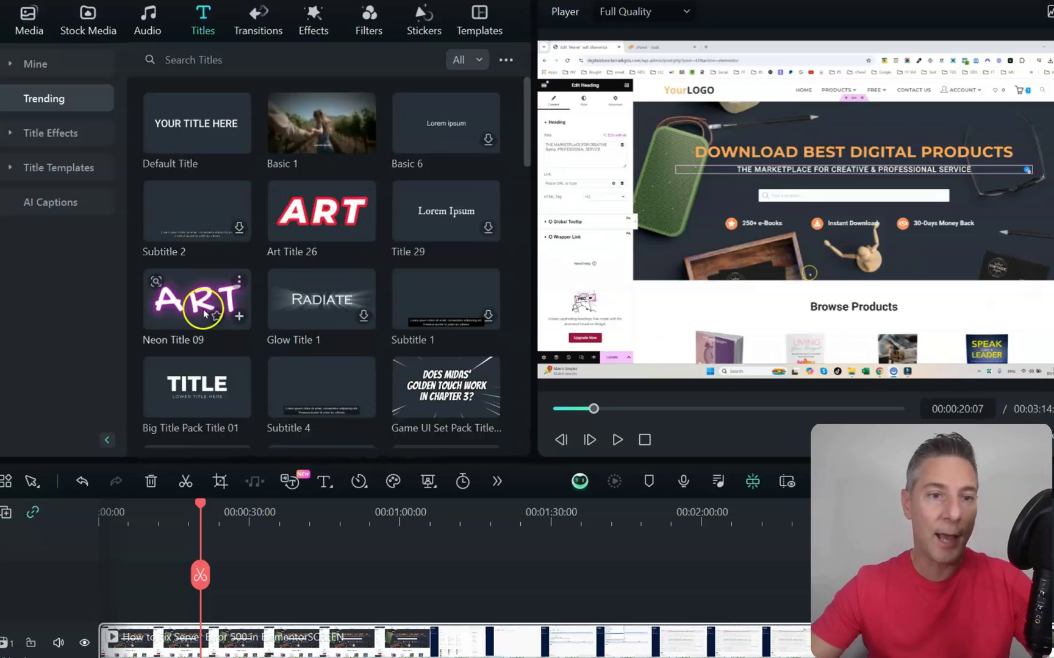
pyautogui.moveTo(313, 211); pyautogui.dragTo(203, 591)
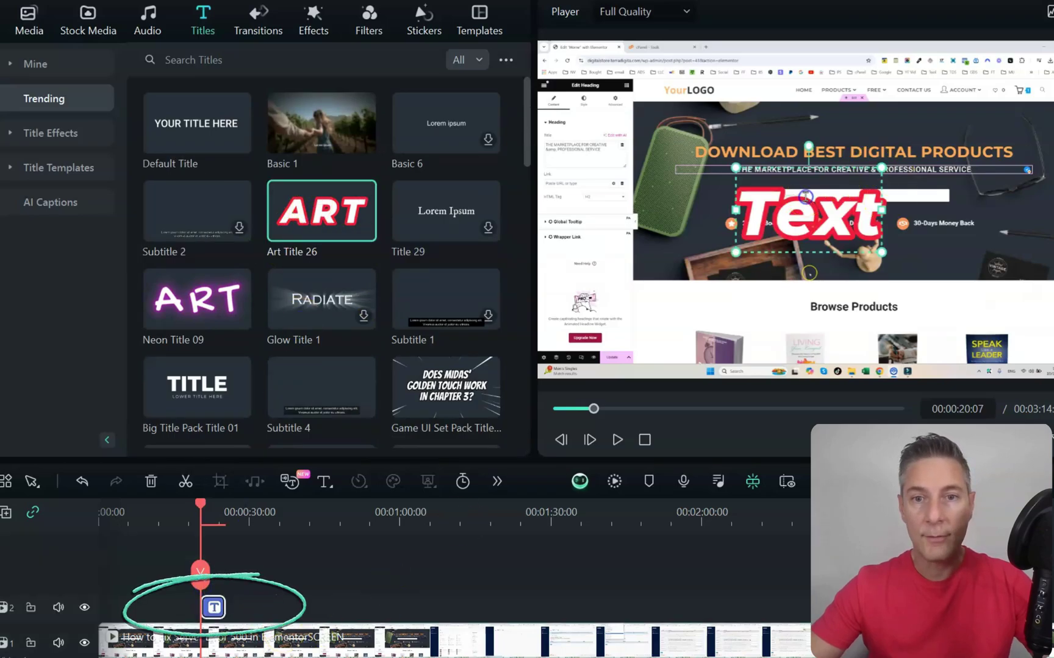
pyautogui.moveTo(804, 196); pyautogui.dragTo(807, 237)
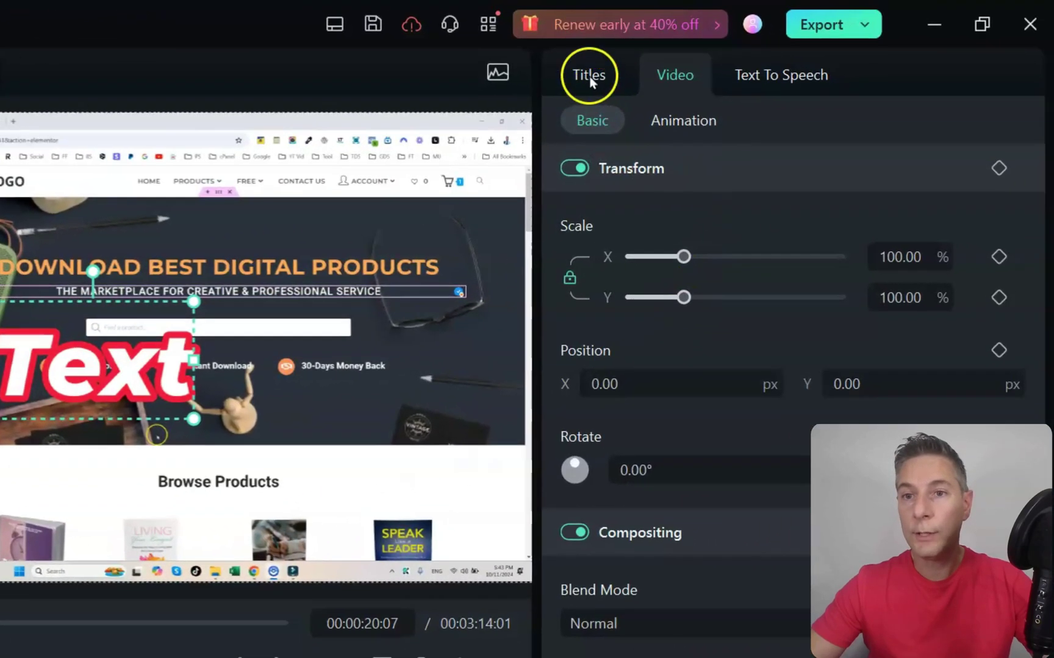
# Try font sizes of 255 and 50 on the title text.
pyautogui.click(588, 76)
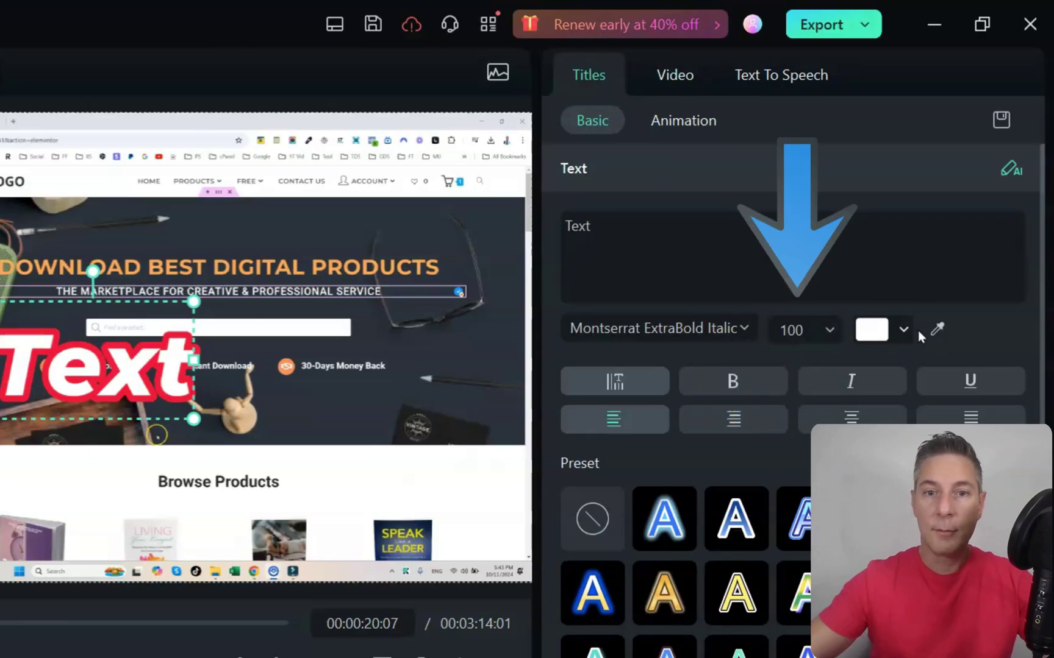
pyautogui.click(910, 299)
pyautogui.doubleClick(796, 330)
pyautogui.write('255')
pyautogui.press('Return')
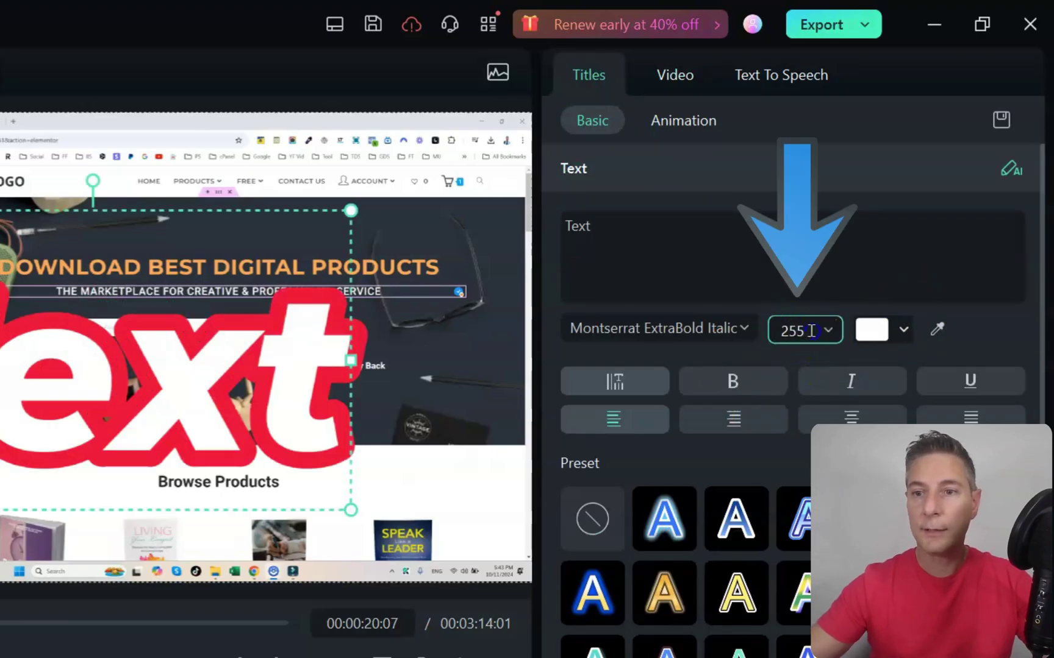
pyautogui.write('50')
pyautogui.press('Return')
# Select the title in the preview and resize it freehand to a font size of about 214.
pyautogui.click(242, 378)
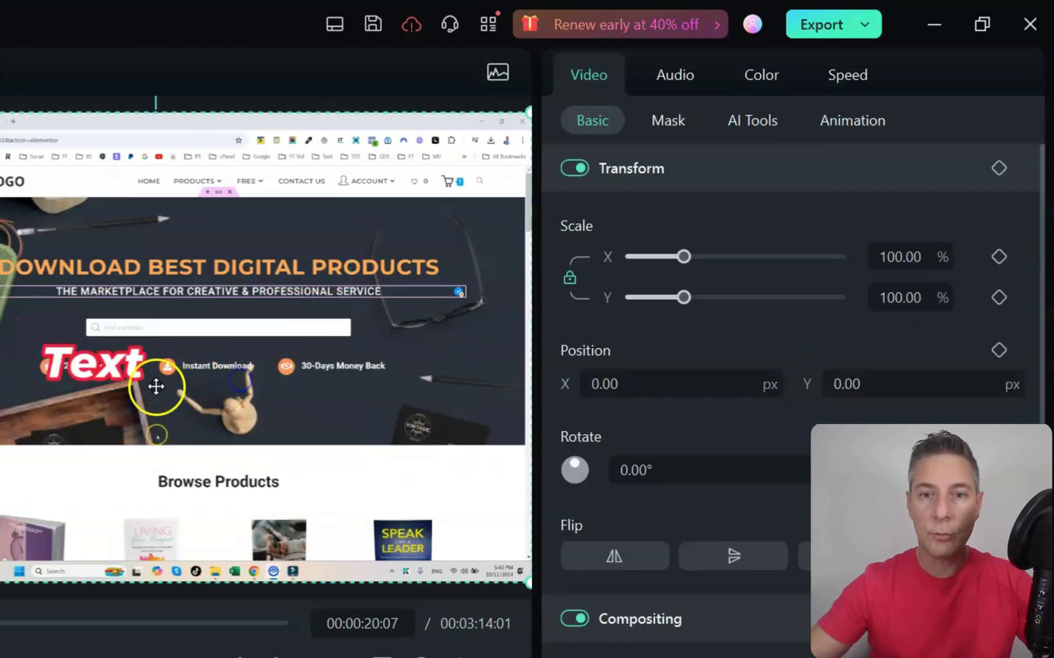
pyautogui.click(129, 371)
pyautogui.moveTo(142, 388); pyautogui.dragTo(438, 516)
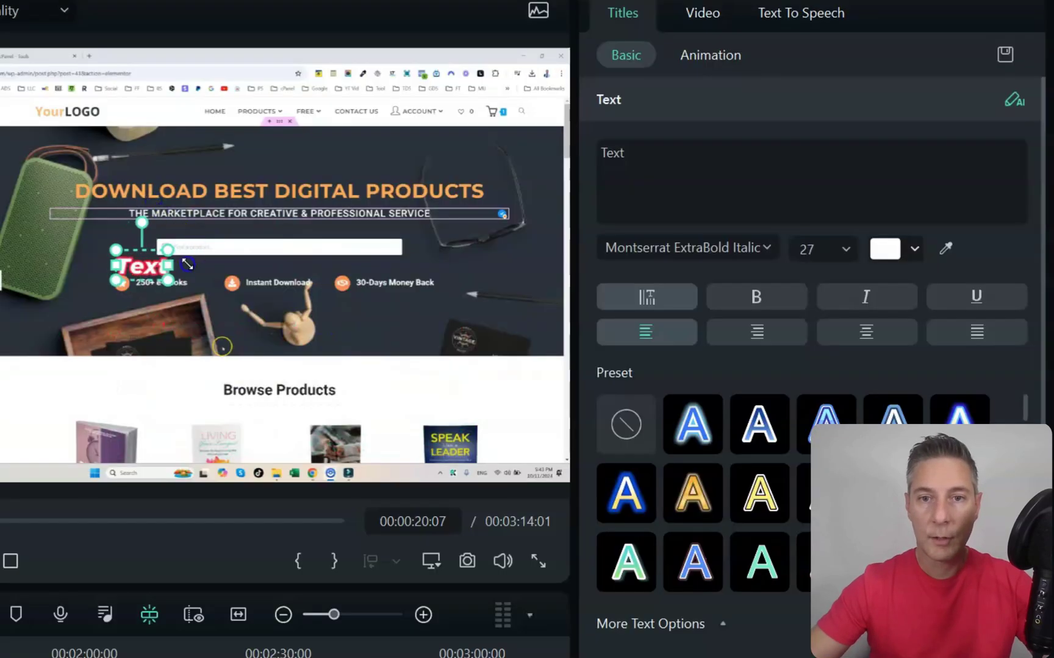
pyautogui.moveTo(484, 422); pyautogui.dragTo(524, 439)
pyautogui.moveTo(404, 369); pyautogui.dragTo(312, 268)
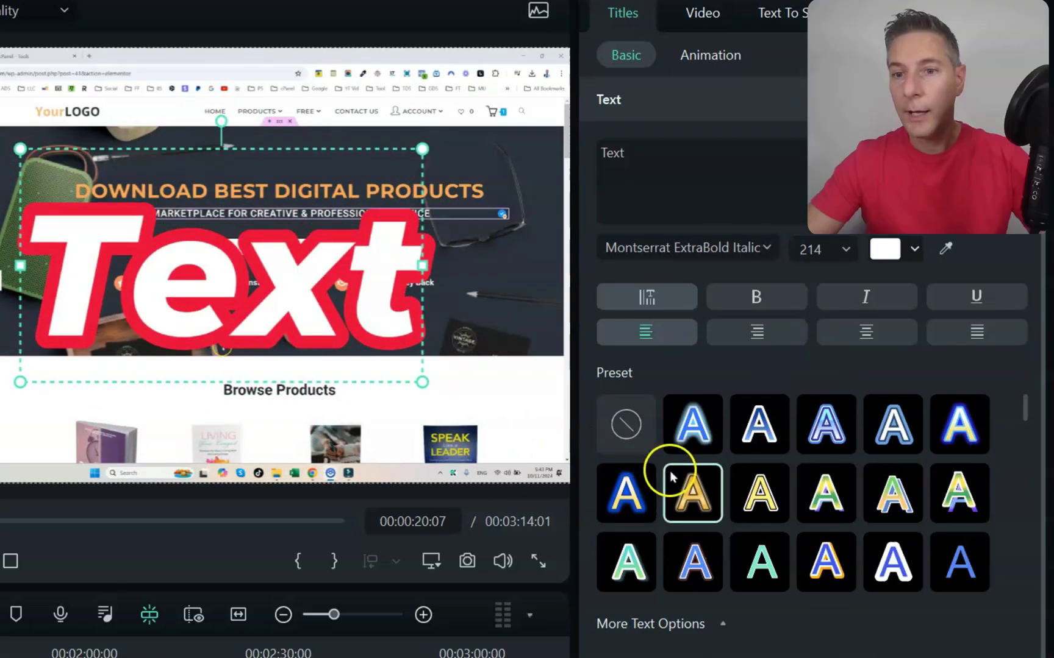
# Try several text style presets on the title and apply the light-blue-to-white gradient one with the double blue outline.
pyautogui.click(687, 487)
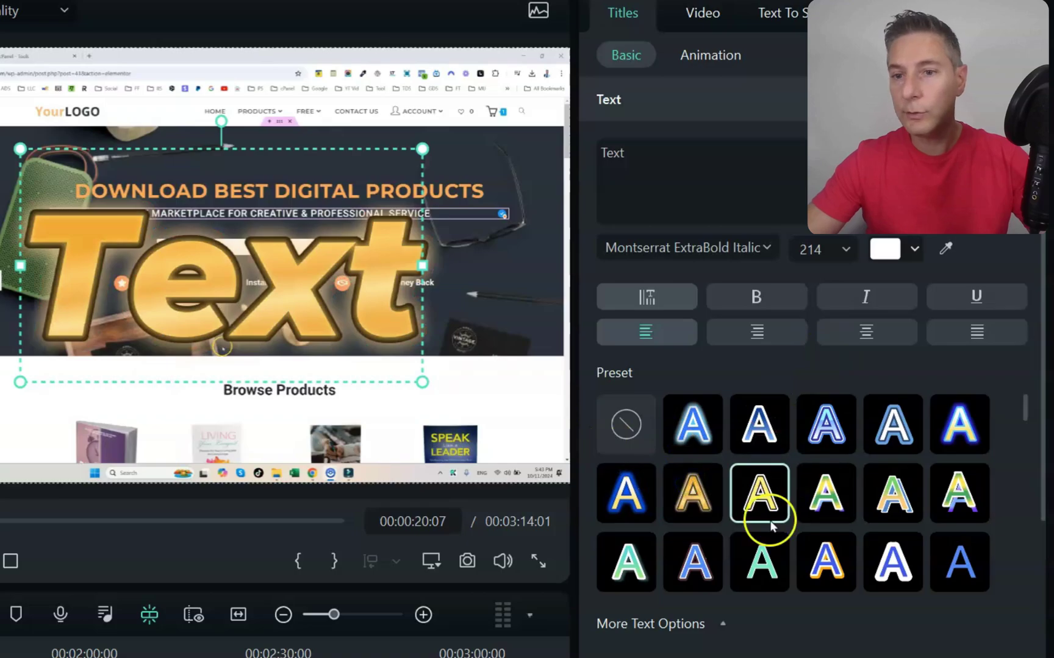
pyautogui.click(824, 486)
pyautogui.click(831, 560)
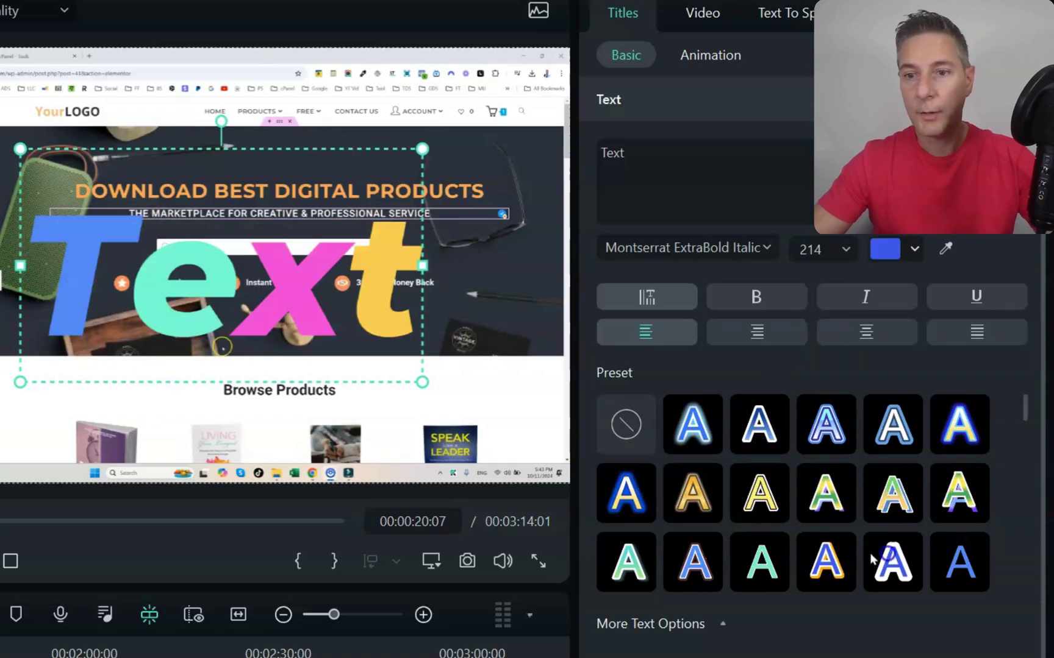
pyautogui.click(835, 566)
pyautogui.click(901, 424)
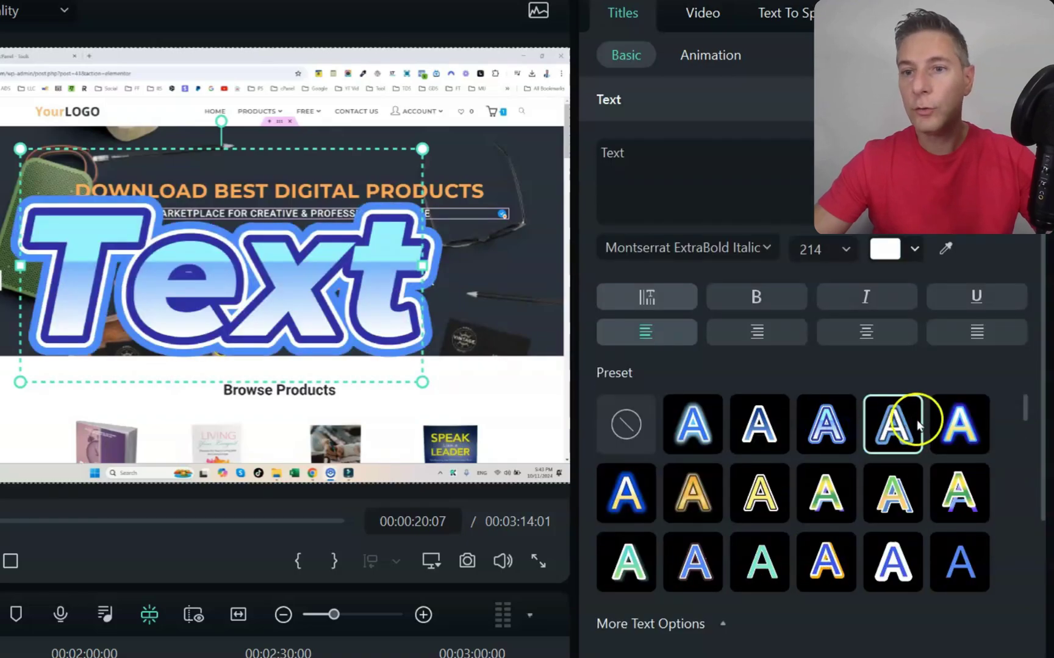
# Try the Typewriter, Fade1 and Zoom out entry animations on the title, resetting the animation to None.
pyautogui.click(712, 53)
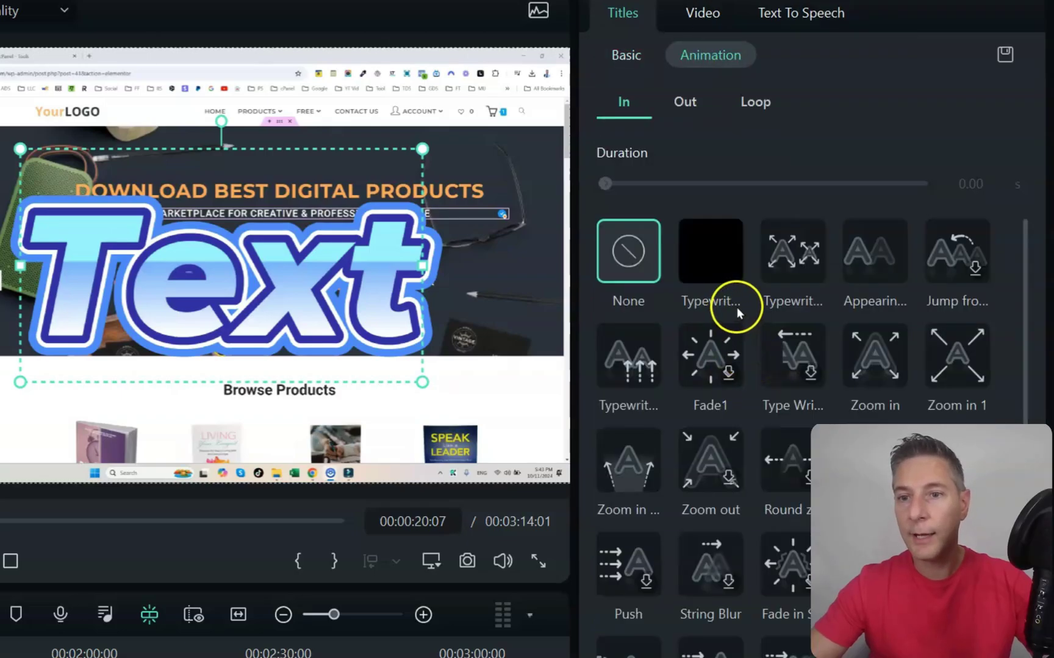
pyautogui.click(721, 273)
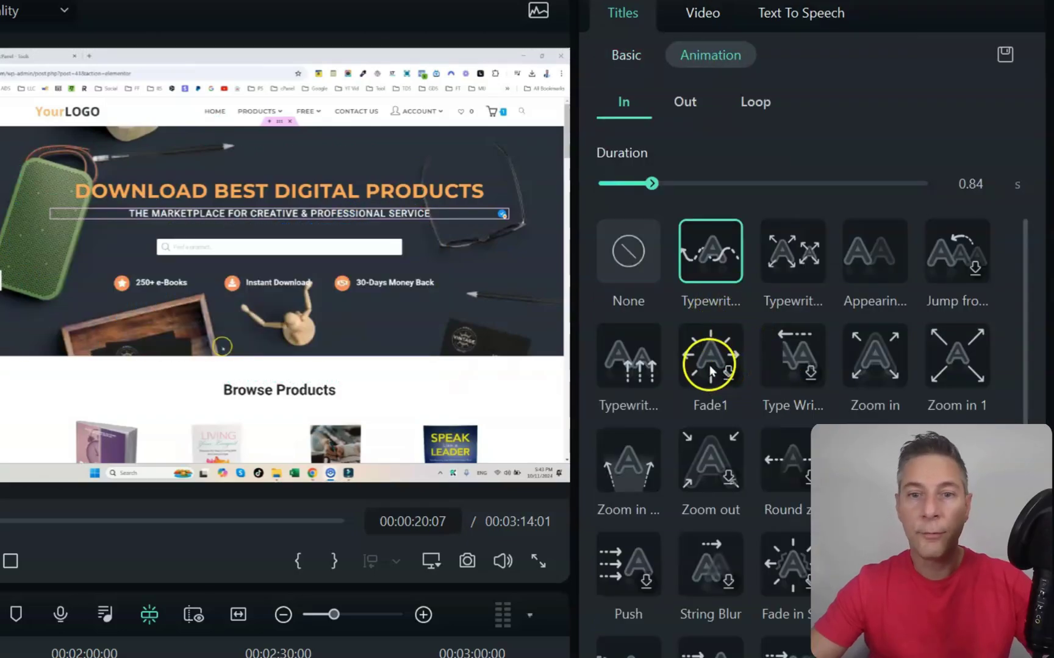
pyautogui.click(709, 365)
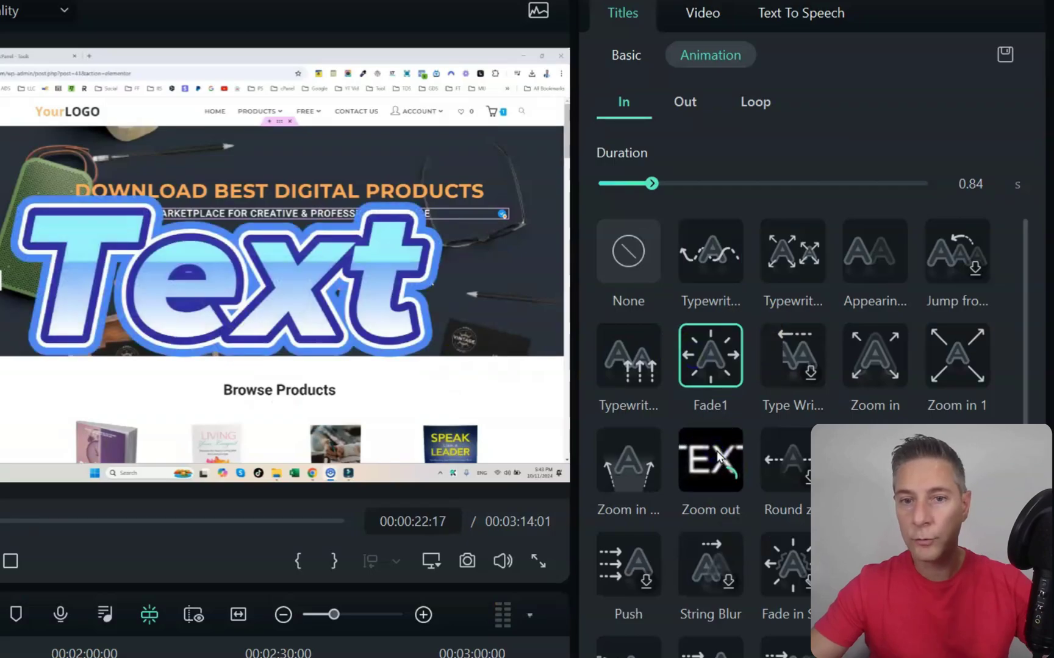
pyautogui.click(719, 456)
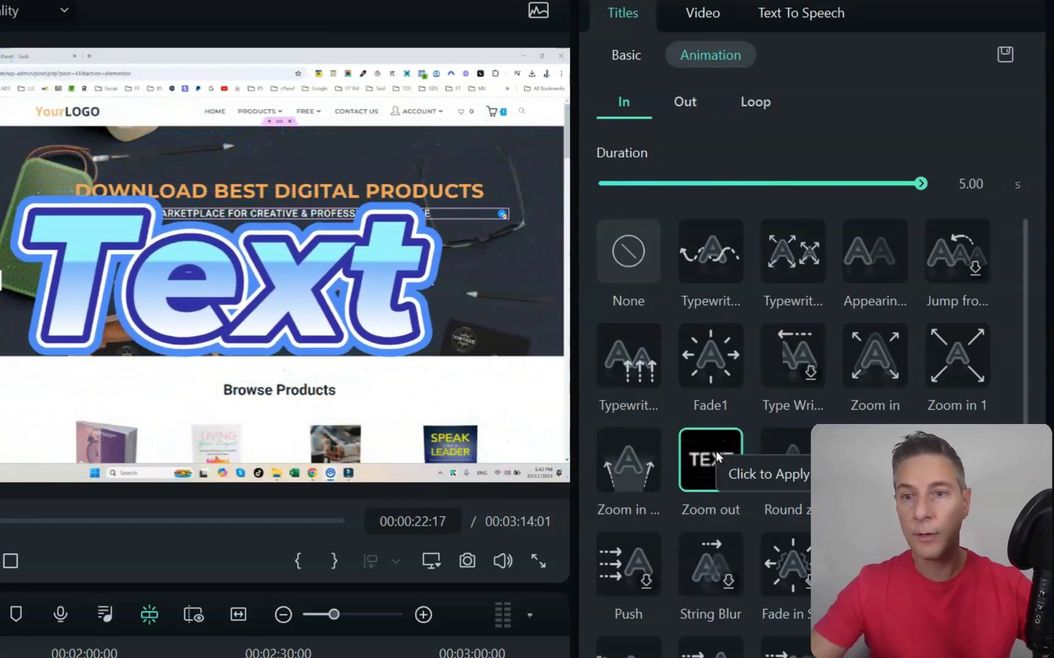
pyautogui.click(637, 237)
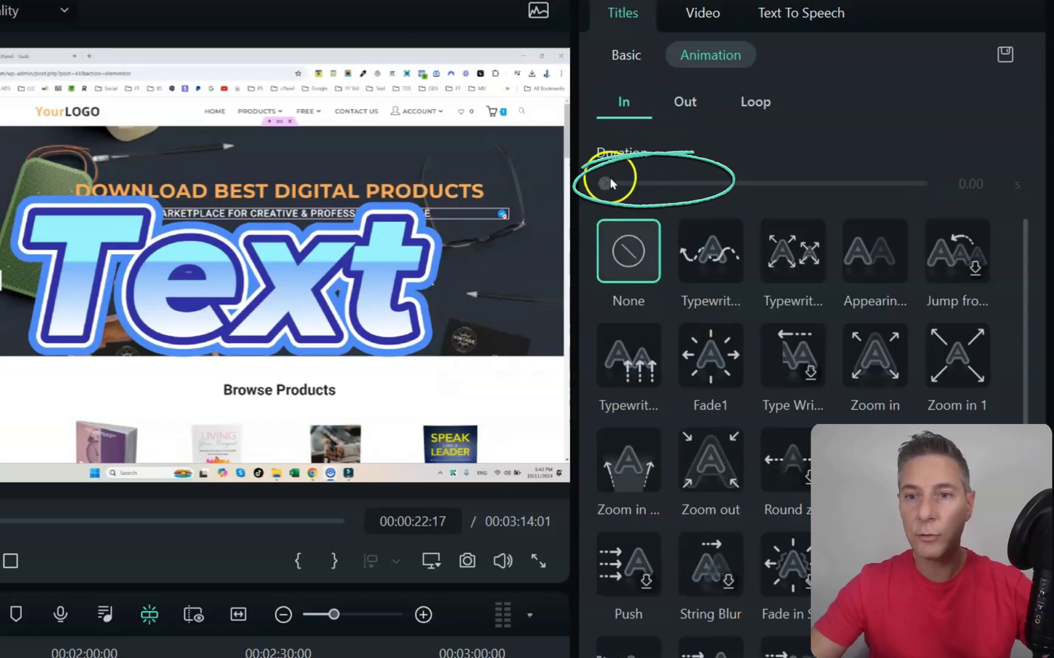
# Apply the first Typewriter entry animation to the title and set its duration to about 0.51 s.
pyautogui.click(714, 249)
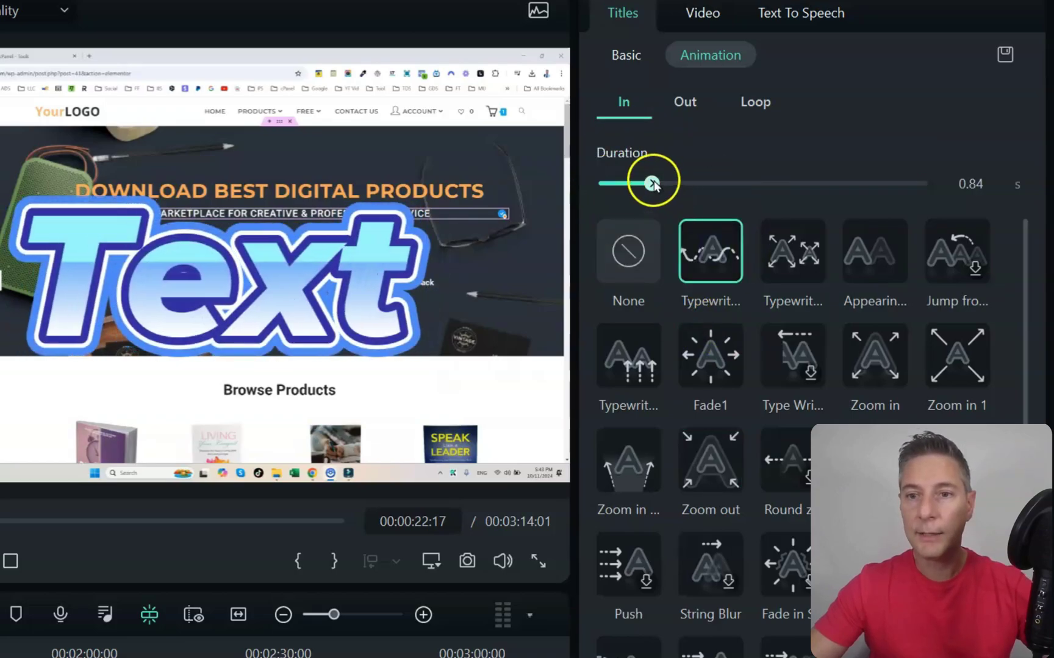
pyautogui.moveTo(776, 183); pyautogui.dragTo(858, 183)
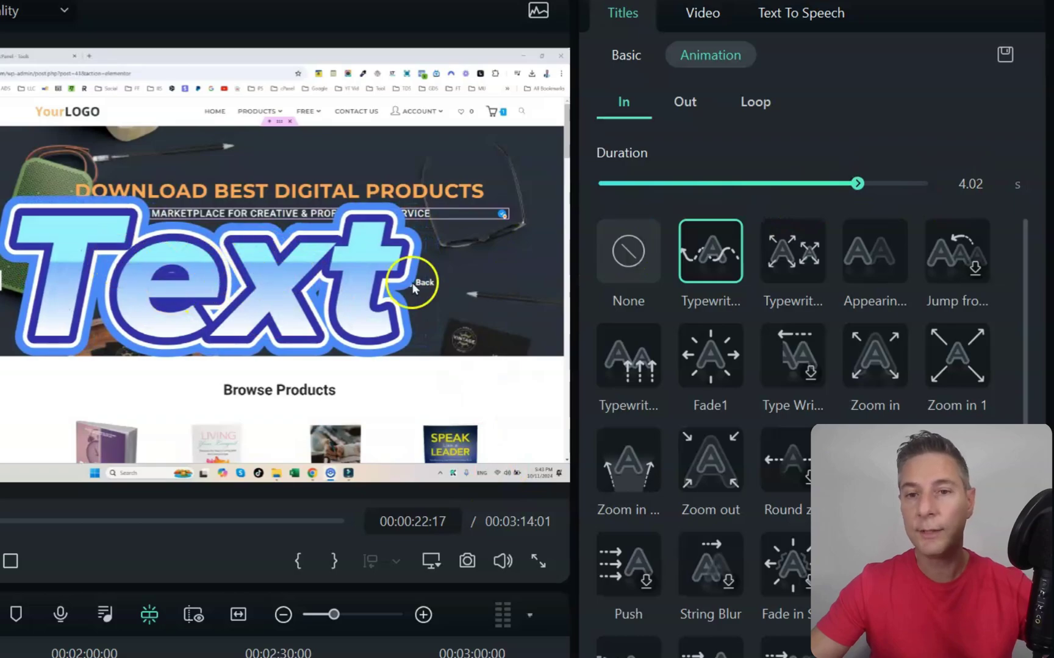
pyautogui.moveTo(856, 185); pyautogui.dragTo(819, 194)
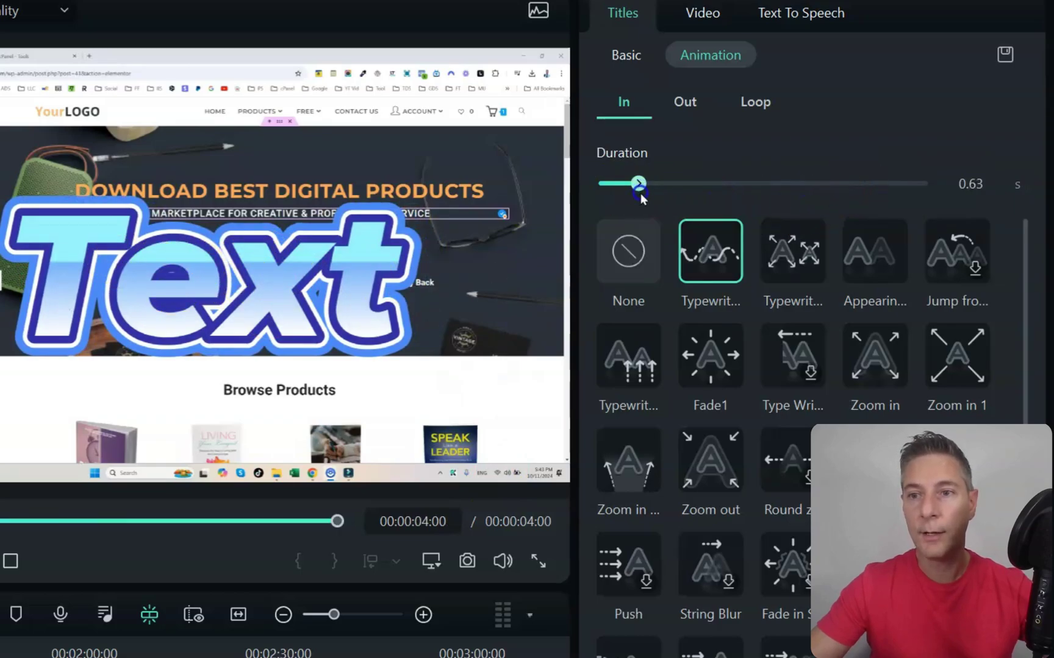
pyautogui.moveTo(629, 194); pyautogui.dragTo(631, 198)
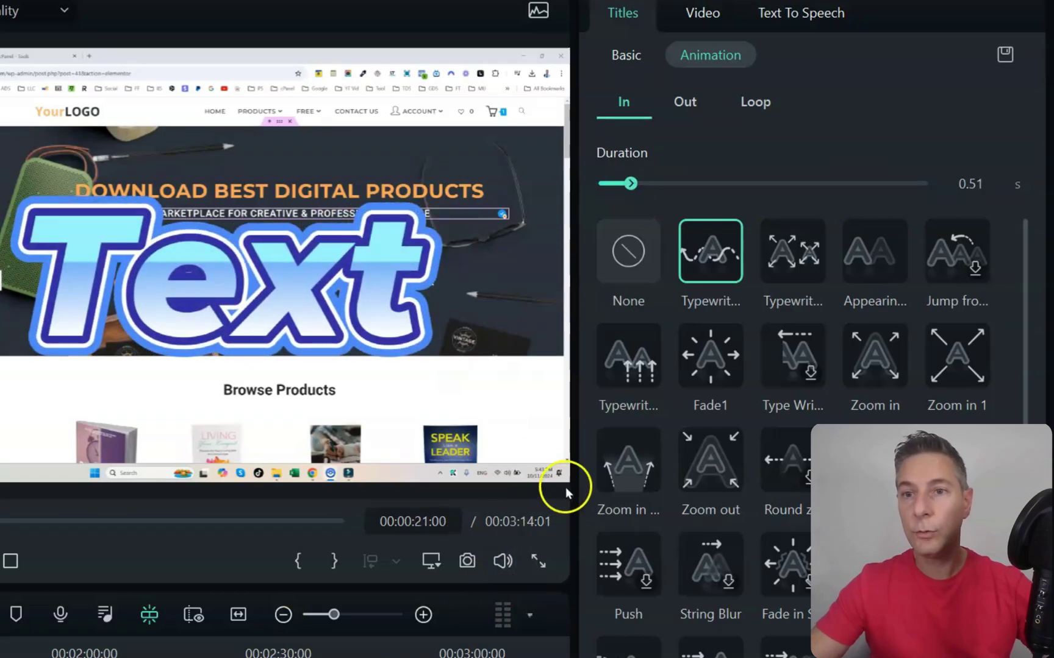
# Enable the title's background as a black color fill with 100% opacity.
pyautogui.click(625, 52)
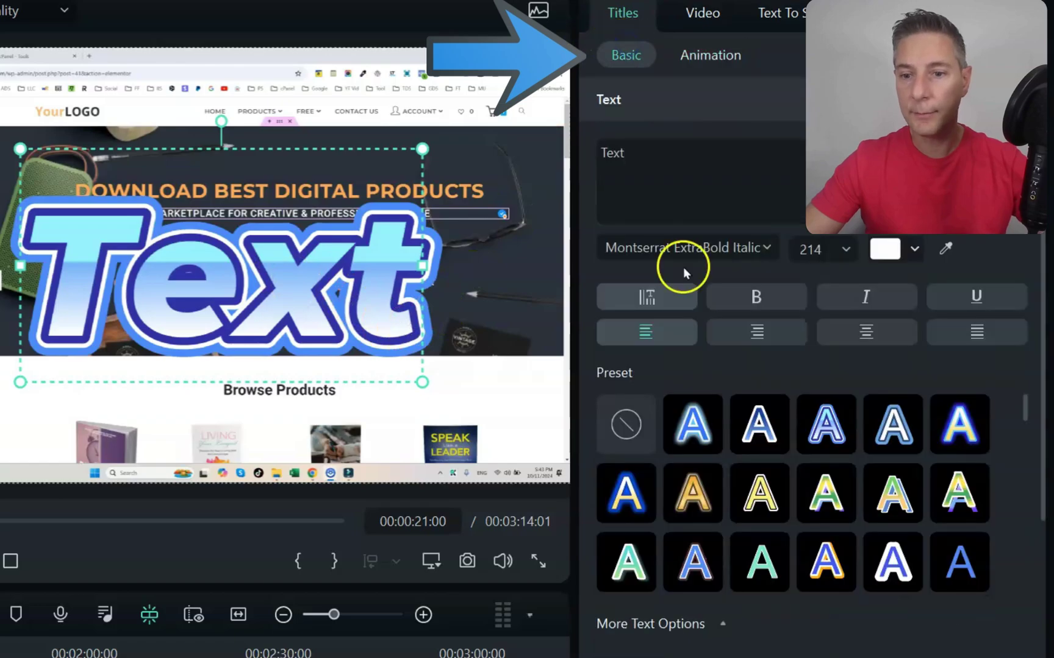
pyautogui.scroll(-6, 764, 431)
pyautogui.scroll(-6, 790, 483)
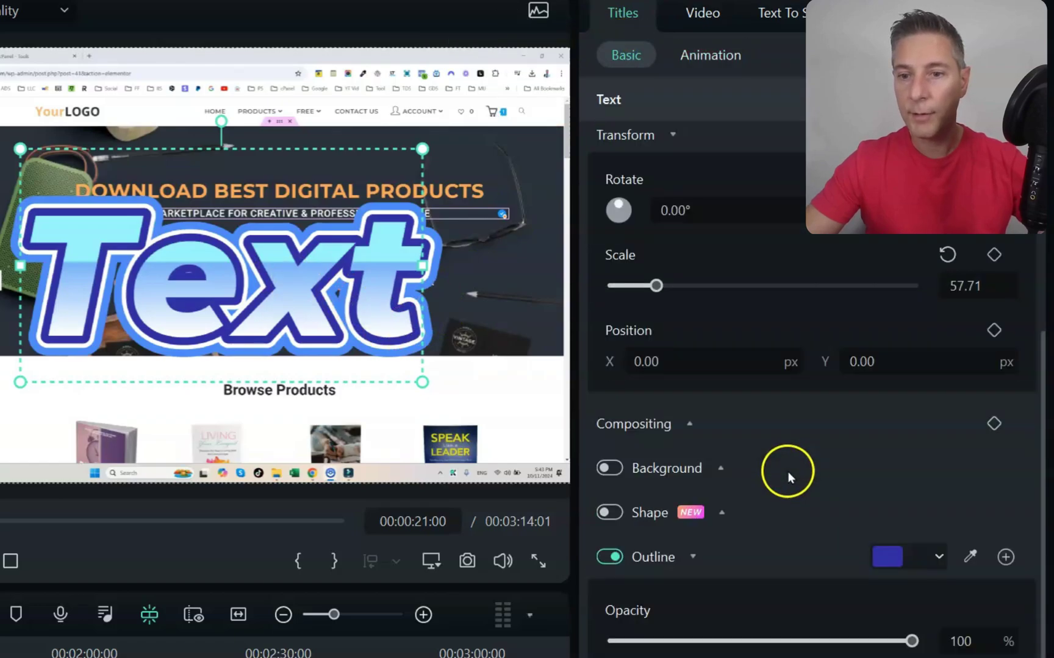
pyautogui.click(626, 457)
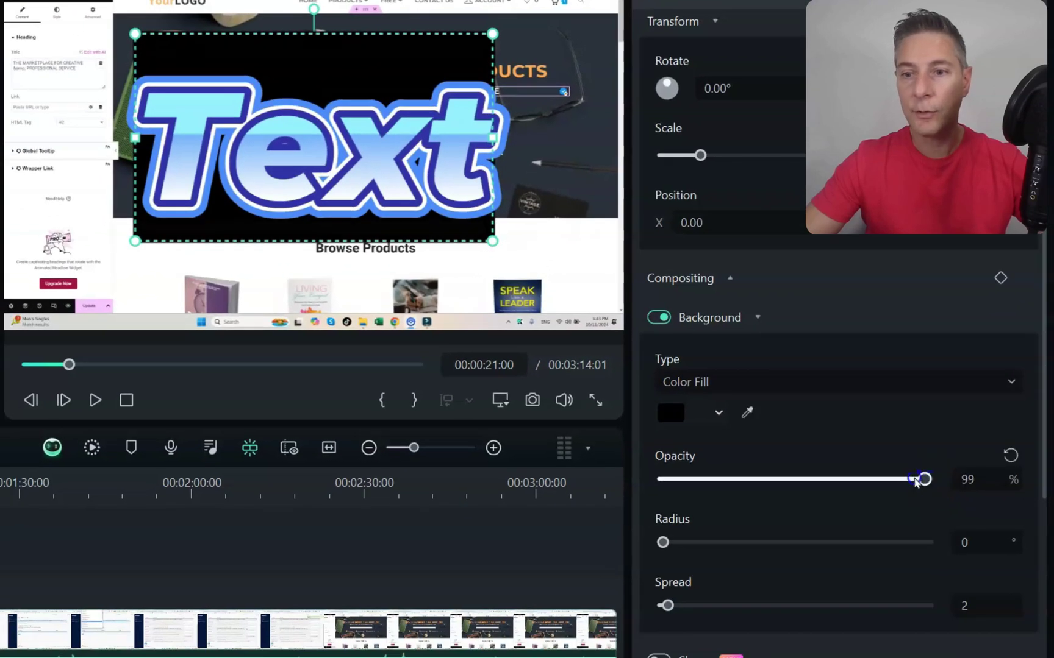
pyautogui.moveTo(914, 480); pyautogui.dragTo(936, 494)
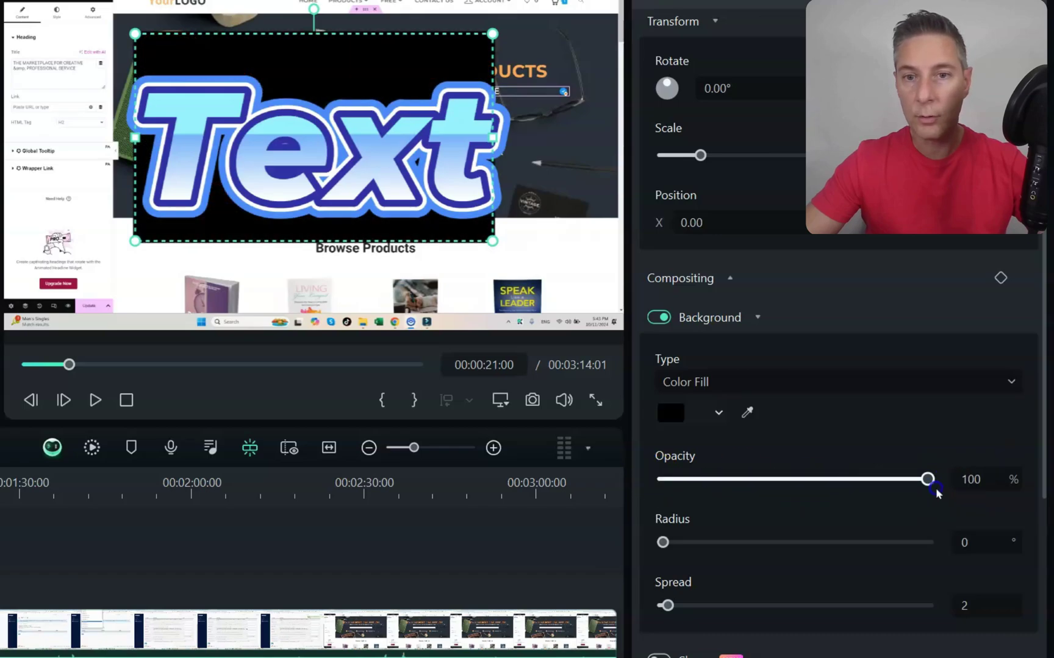
# Set the title background's opacity to 97%, its radius to 0 and its spread to 23.
pyautogui.moveTo(802, 488); pyautogui.dragTo(919, 482)
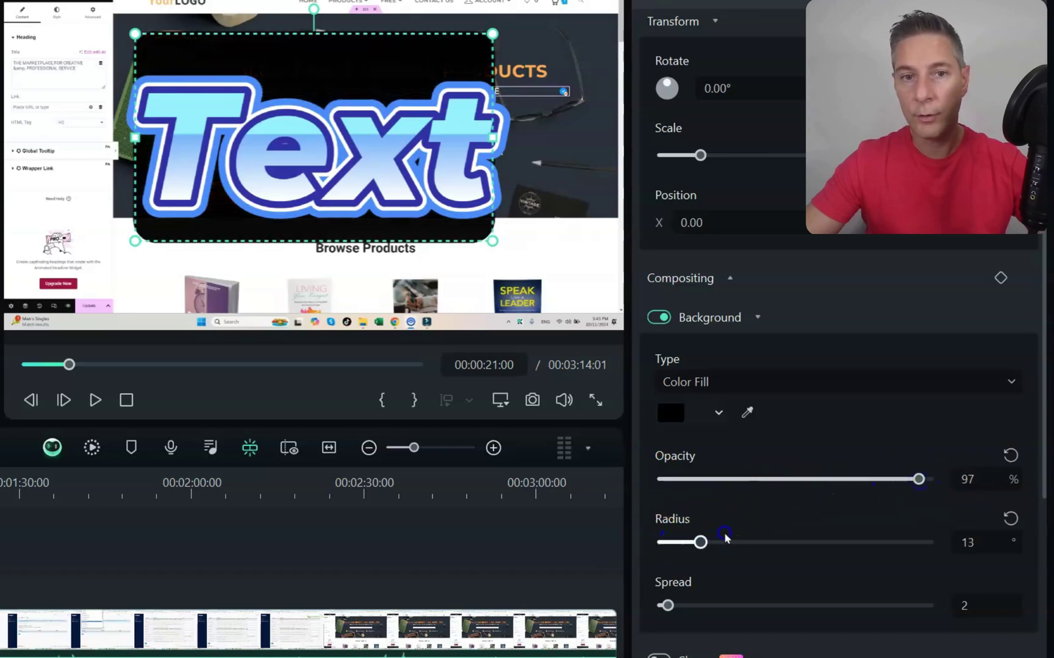
pyautogui.moveTo(783, 537); pyautogui.dragTo(657, 558)
pyautogui.moveTo(667, 606); pyautogui.dragTo(733, 603)
# Lower the opacity of the title's white second outline.
pyautogui.scroll(-5, 815, 447)
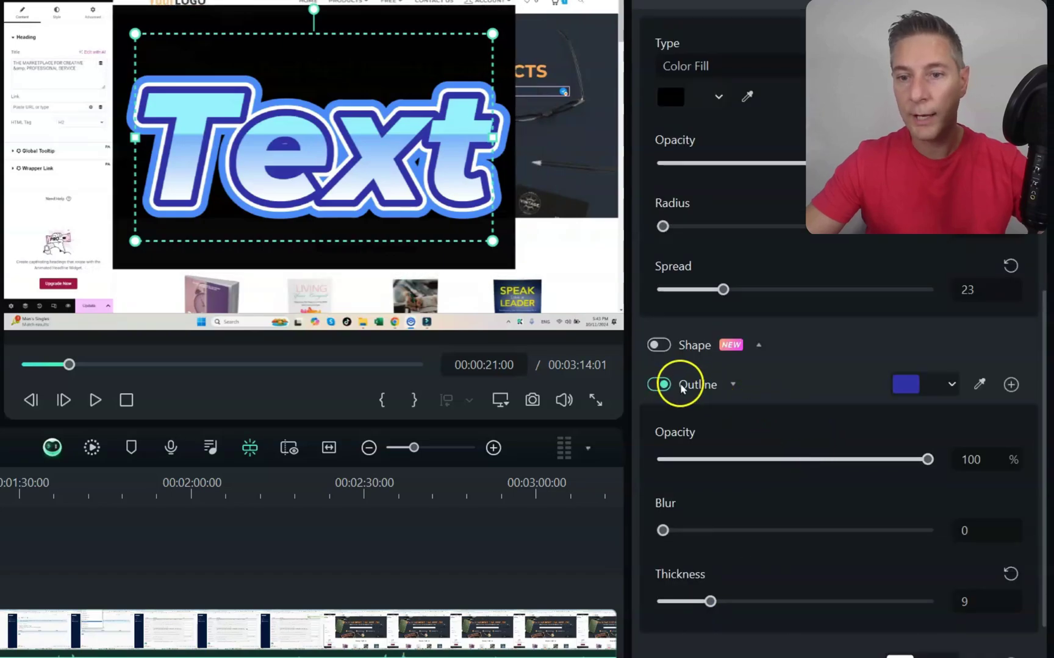
pyautogui.scroll(-3, 816, 411)
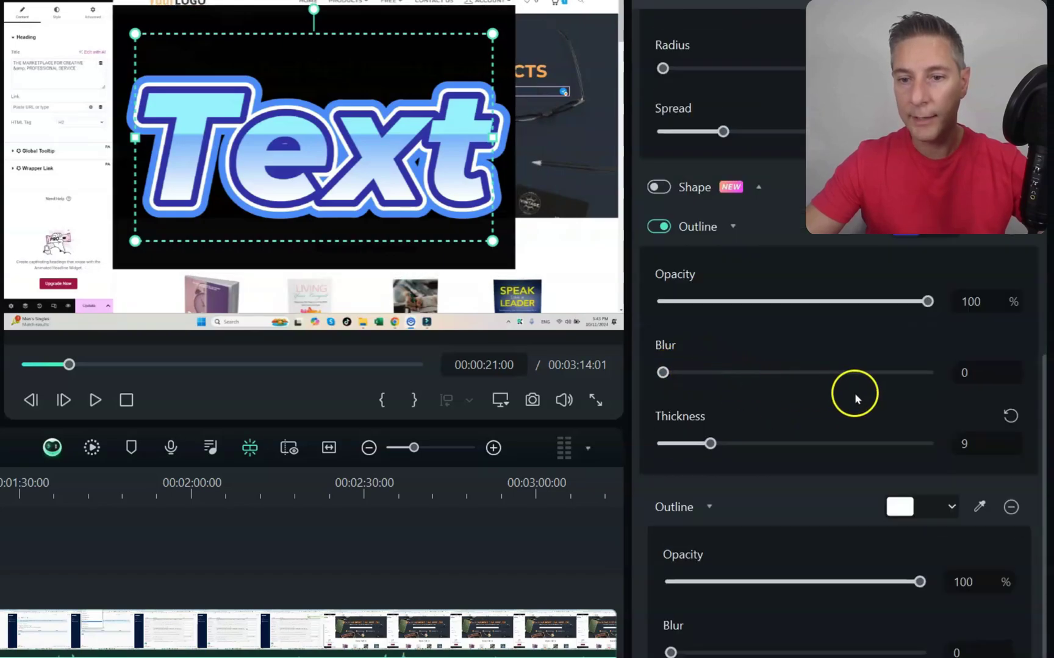
pyautogui.scroll(-1, 851, 393)
pyautogui.moveTo(919, 503); pyautogui.dragTo(674, 515)
pyautogui.moveTo(788, 515); pyautogui.dragTo(782, 503)
# Shrink the title in the preview to font size 144 and move it down toward the middle of the video frame.
pyautogui.scroll(15, 787, 500)
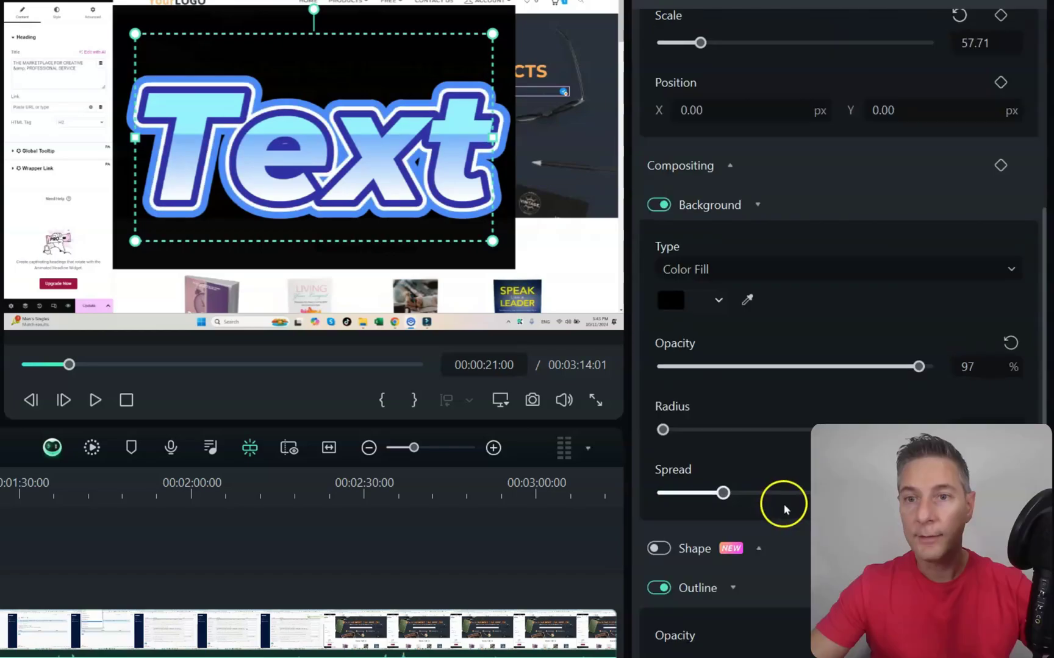
pyautogui.scroll(3, 810, 403)
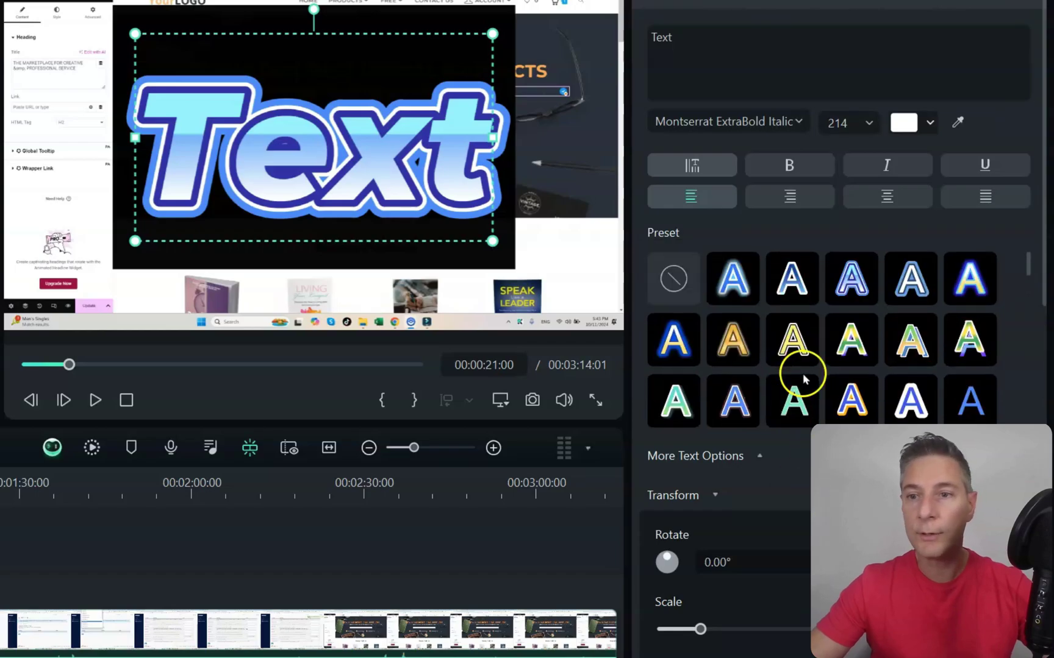
pyautogui.moveTo(493, 241); pyautogui.dragTo(381, 188)
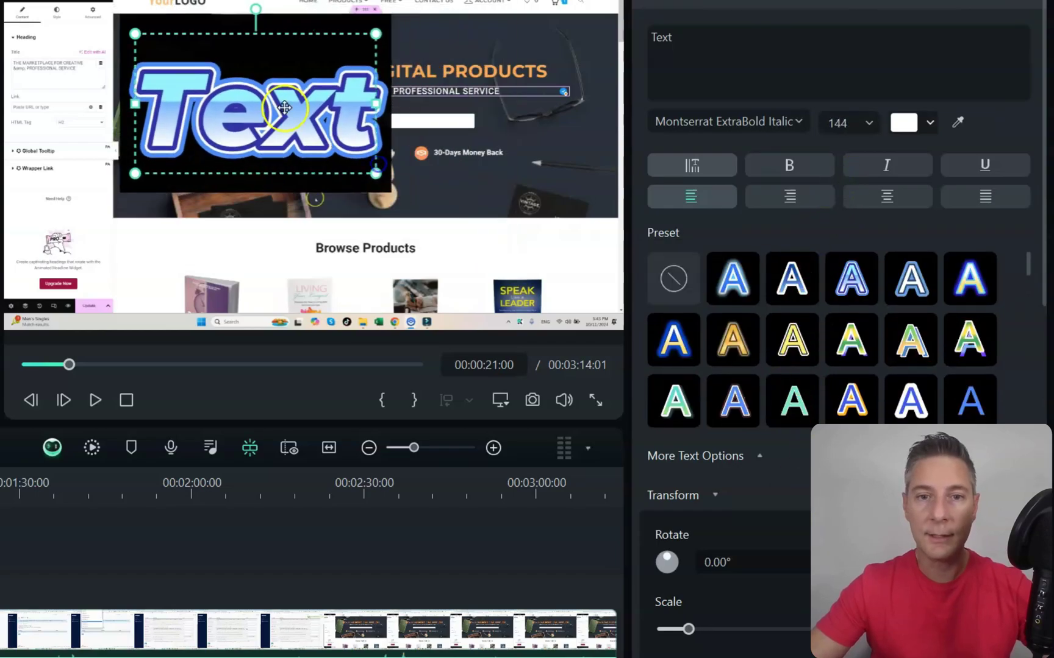
pyautogui.moveTo(284, 106); pyautogui.dragTo(303, 178)
# Extend the title clip to end at about 34 s and play back its beginning and its last seconds.
pyautogui.hotkey('ctrl', '=')
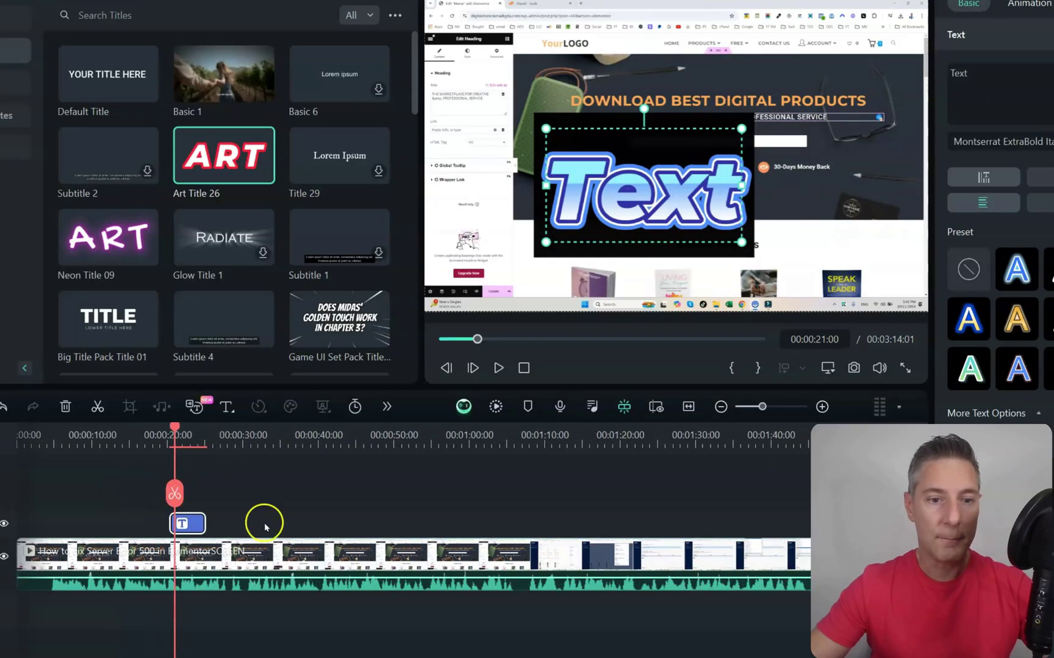
pyautogui.moveTo(320, 518); pyautogui.dragTo(429, 517)
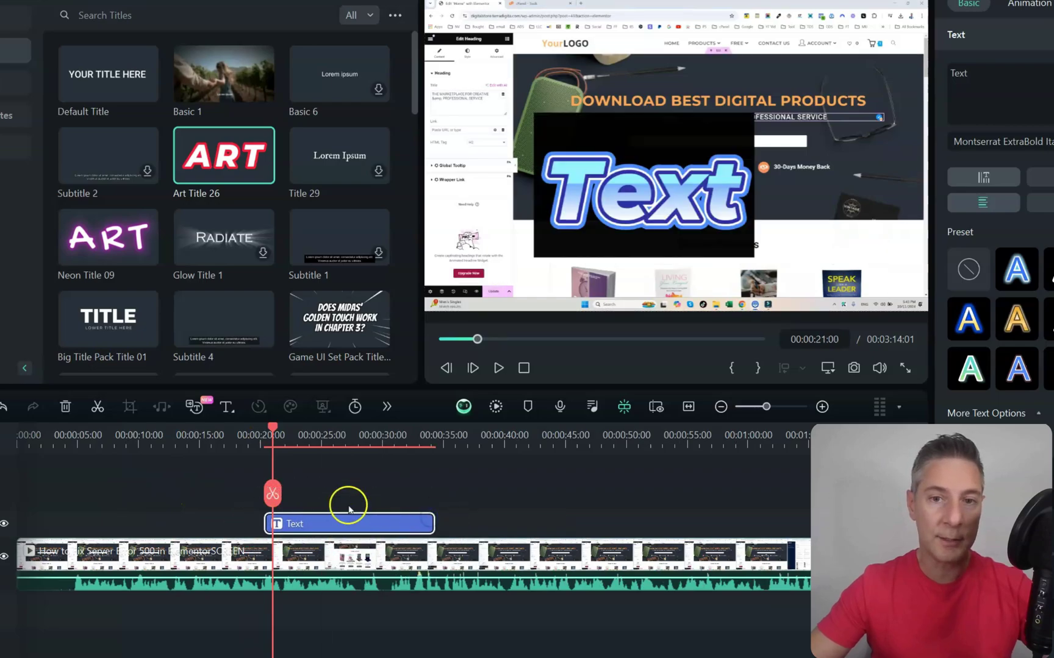
pyautogui.click(251, 434)
pyautogui.press('space')
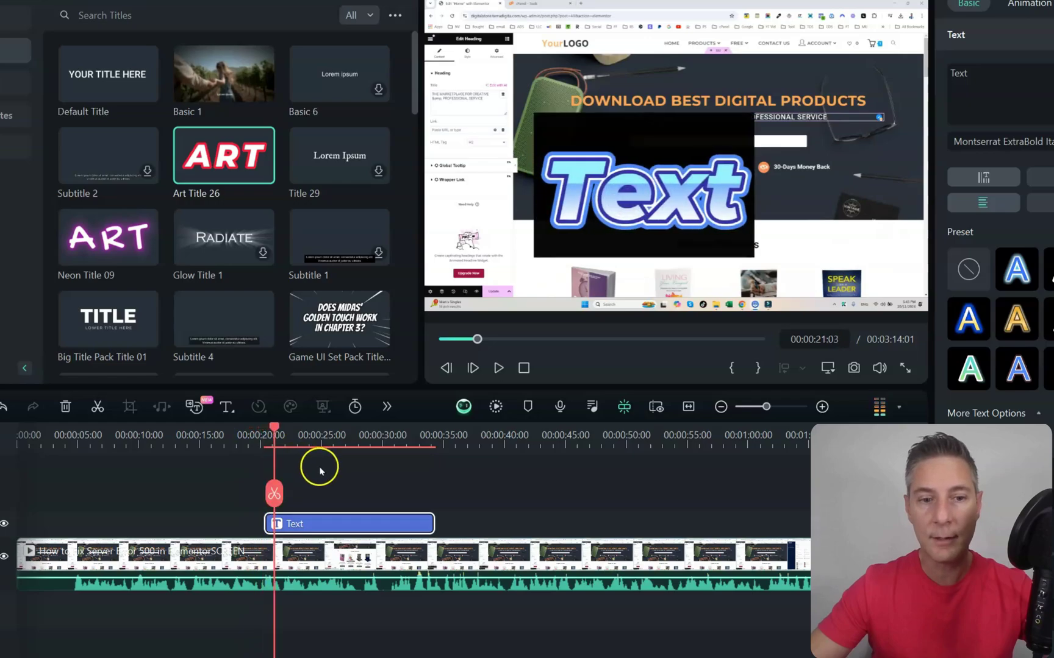
pyautogui.click(388, 436)
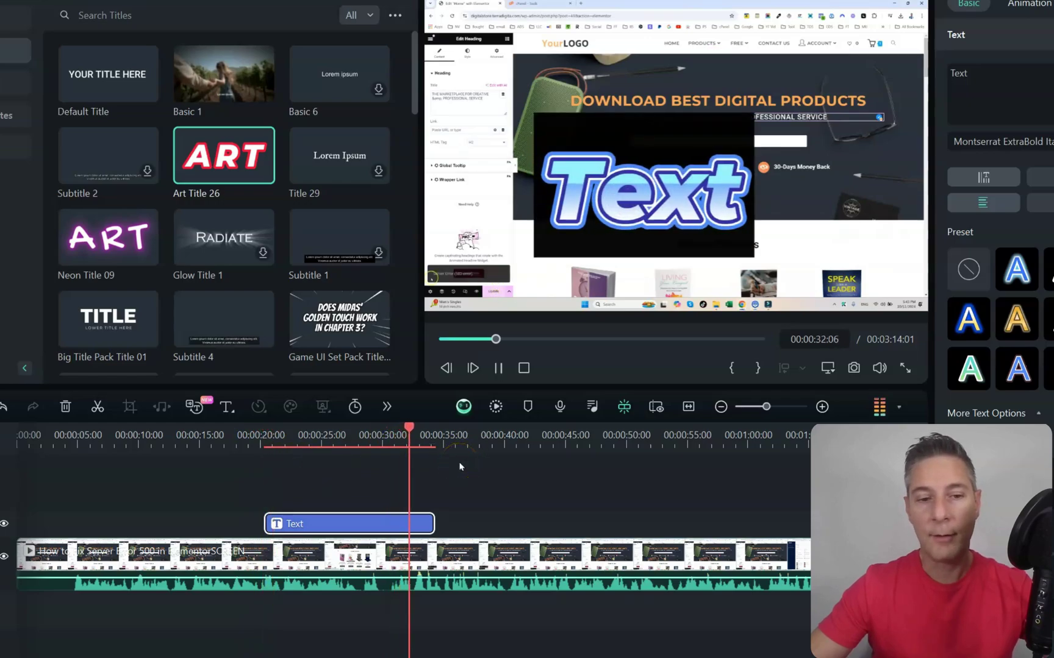
pyautogui.click(329, 451)
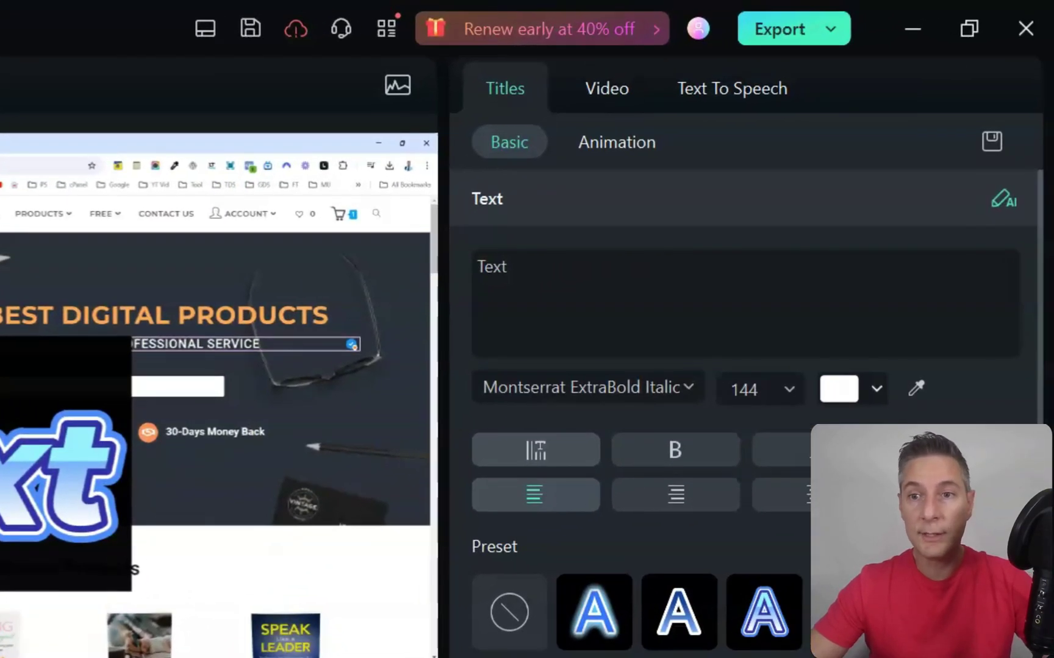
# Change the title's entry animation to Fade1.
pyautogui.click(634, 141)
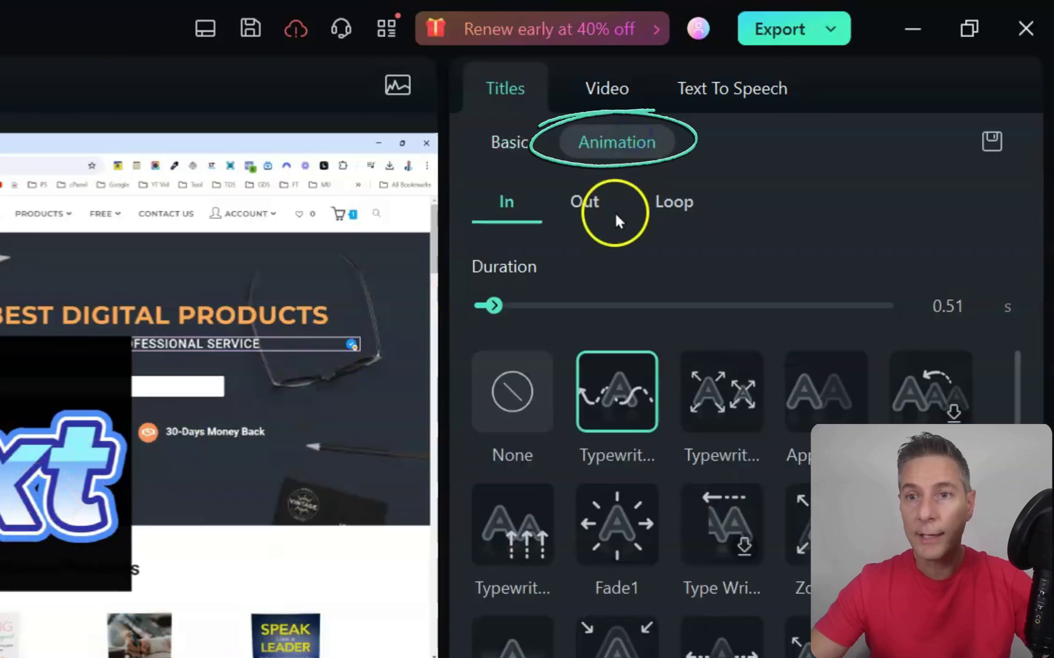
pyautogui.click(584, 202)
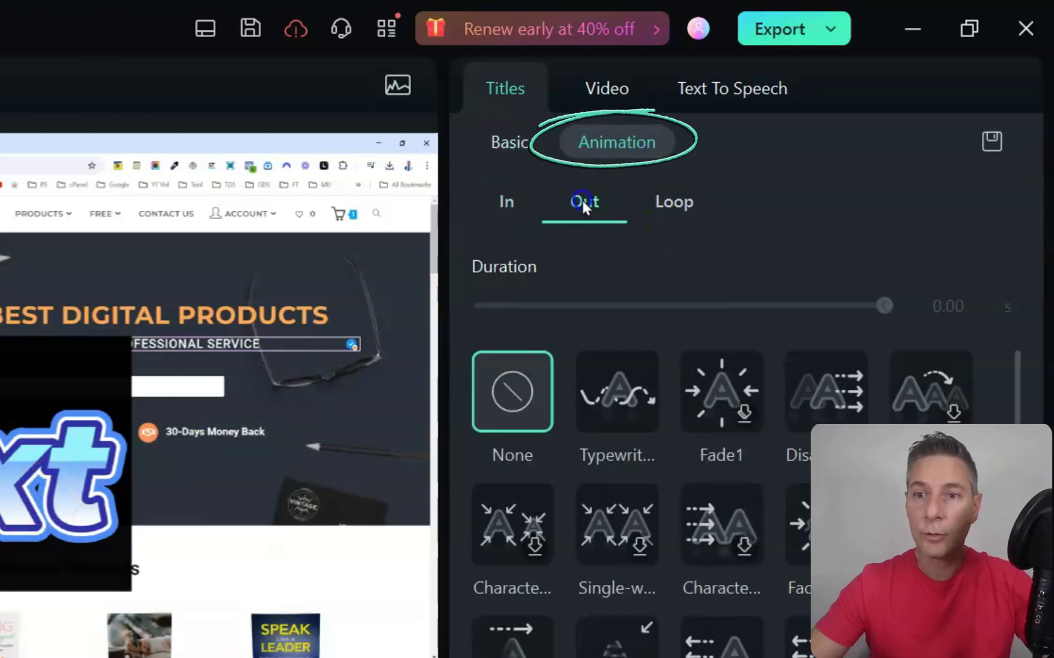
pyautogui.click(514, 199)
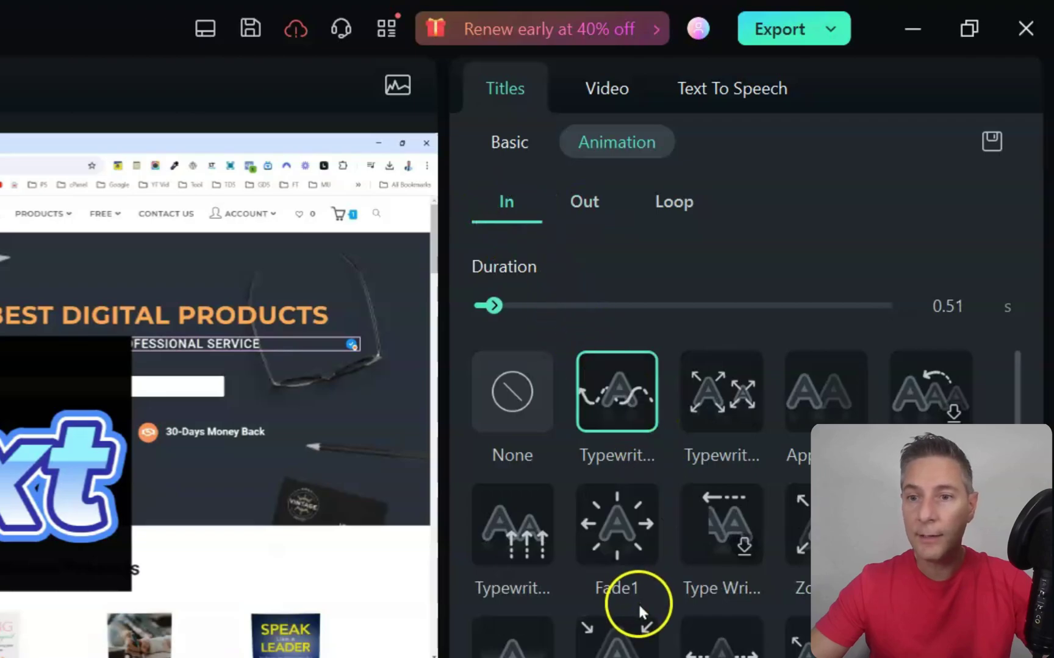
pyautogui.click(617, 531)
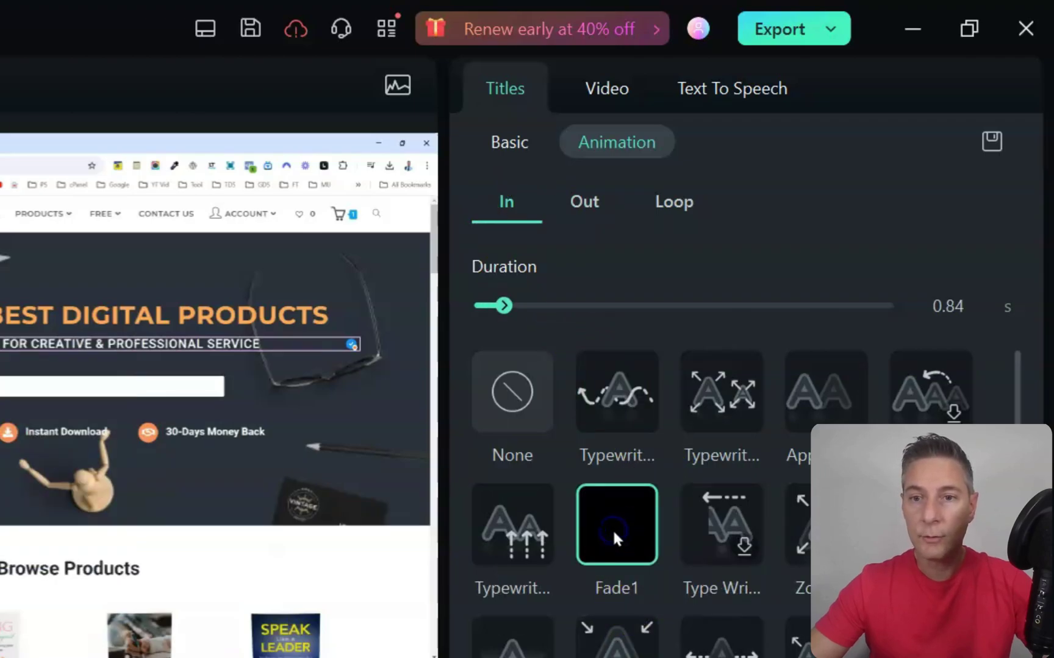
# Apply the Erase exit animation to the title and play back the start and end of the clip.
pyautogui.click(585, 203)
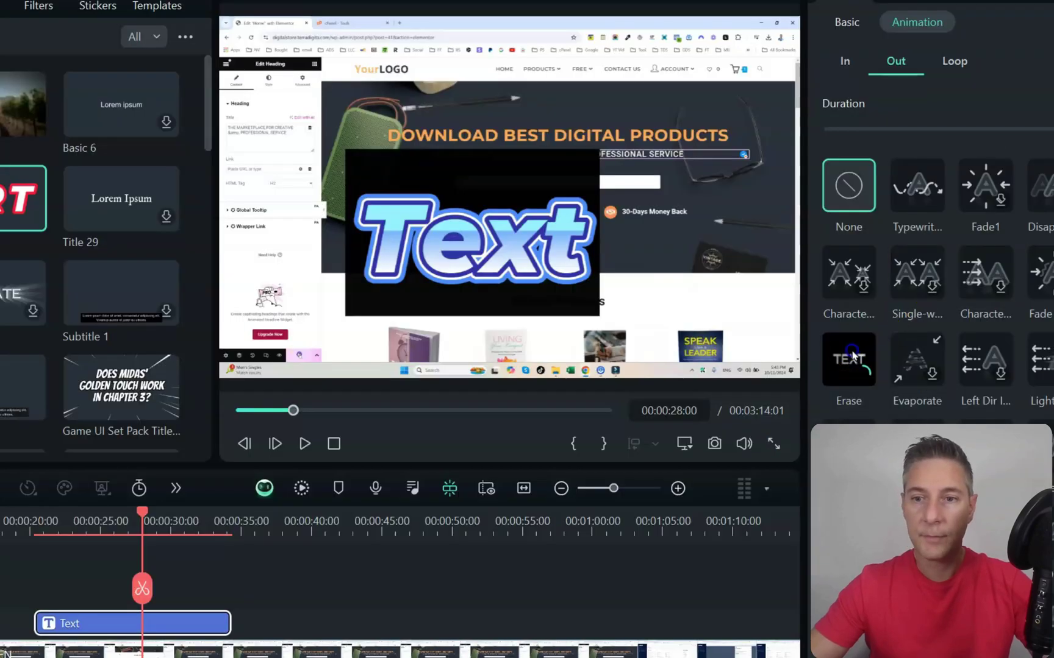
pyautogui.click(851, 357)
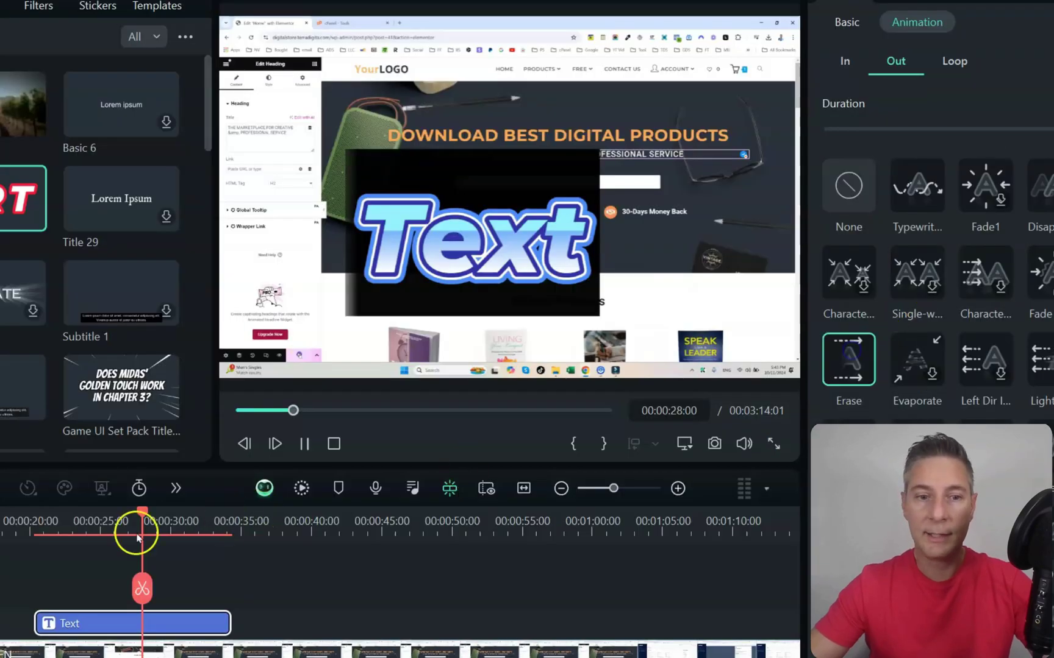
pyautogui.press('space')
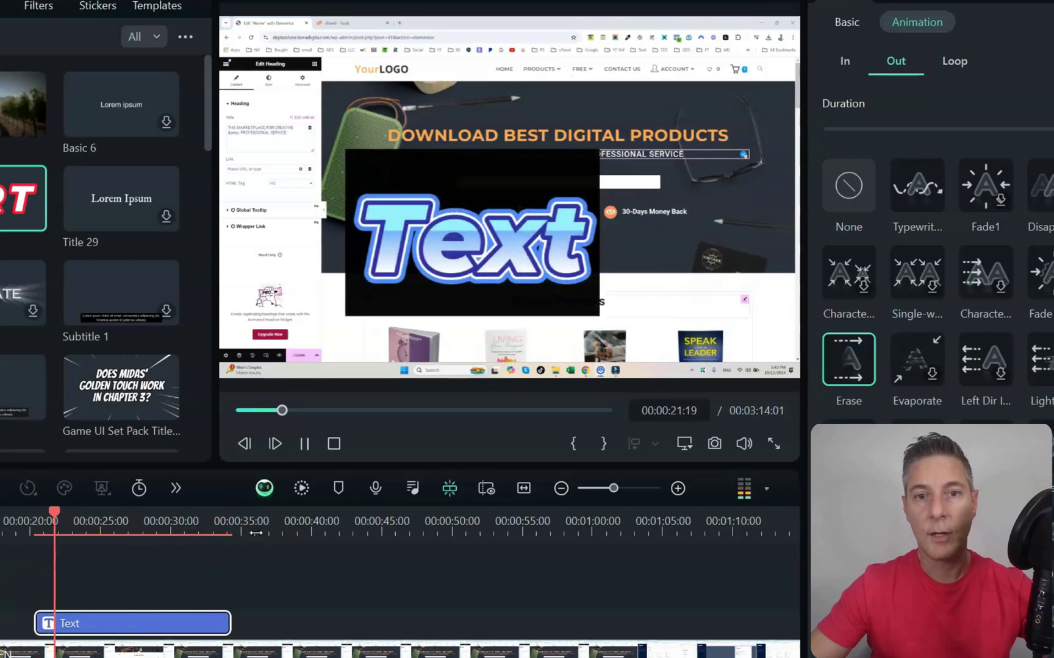
pyautogui.click(218, 521)
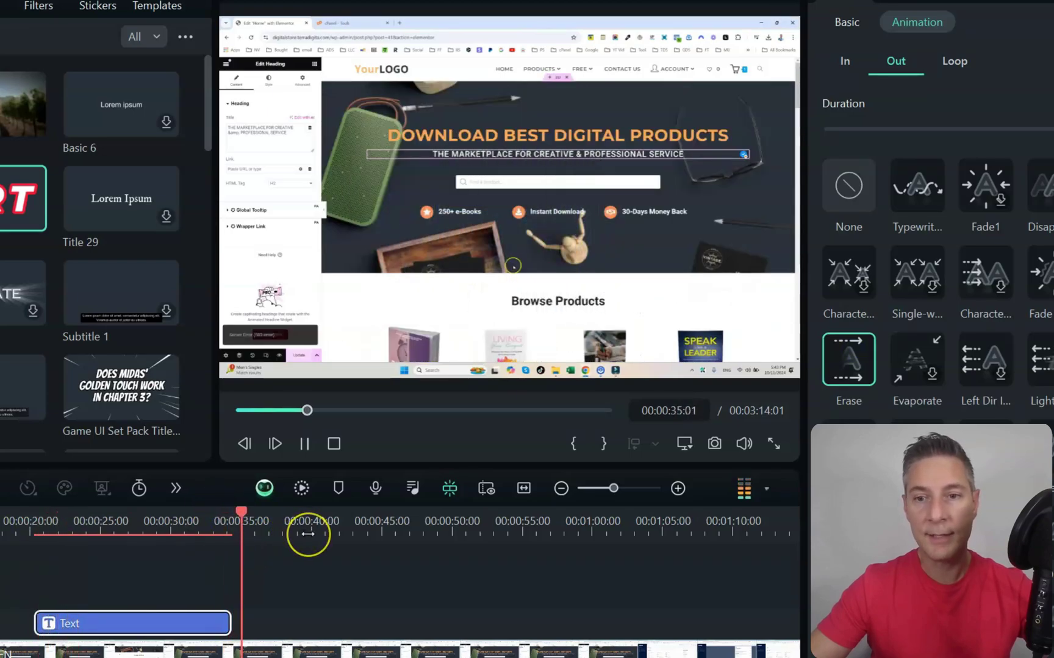
pyautogui.press('space')
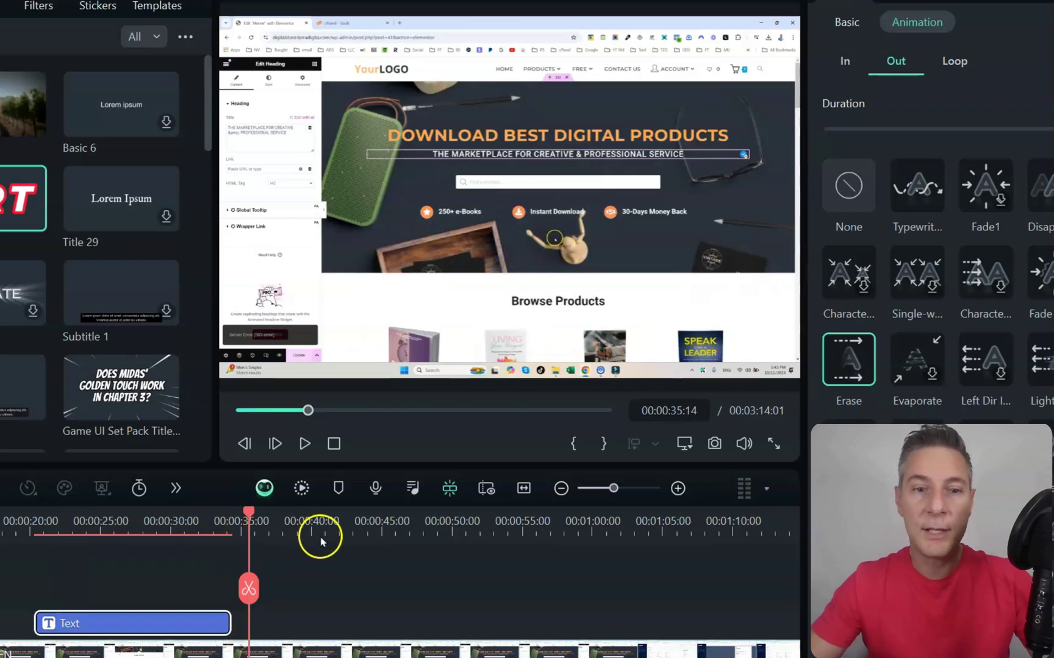